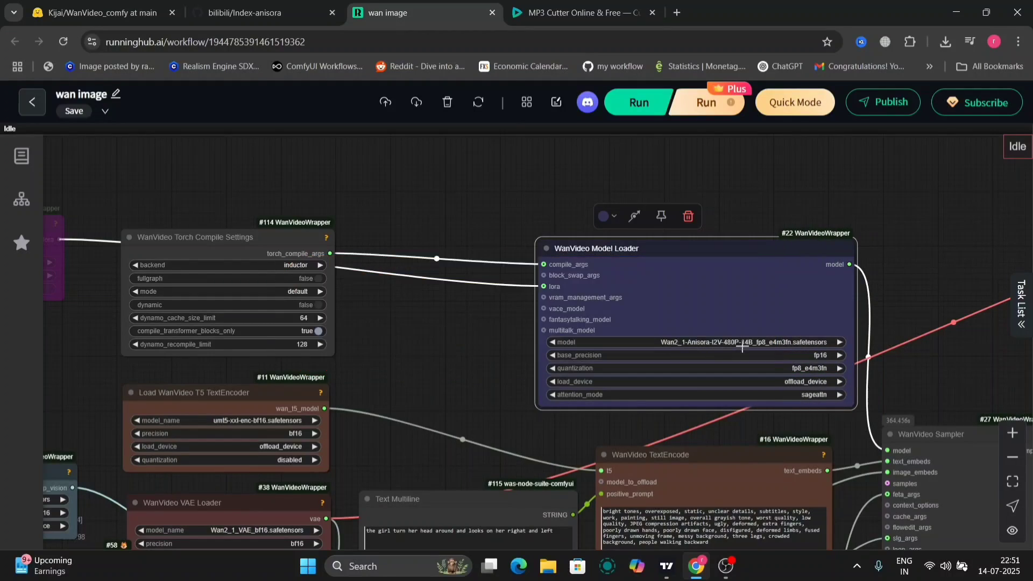
Upload the princess_jasmine wallpaper from Downloads into the Load Image node
{"action": "left_click_drag", "start_coordinate": [406, 397], "coordinate": [476, 325]}
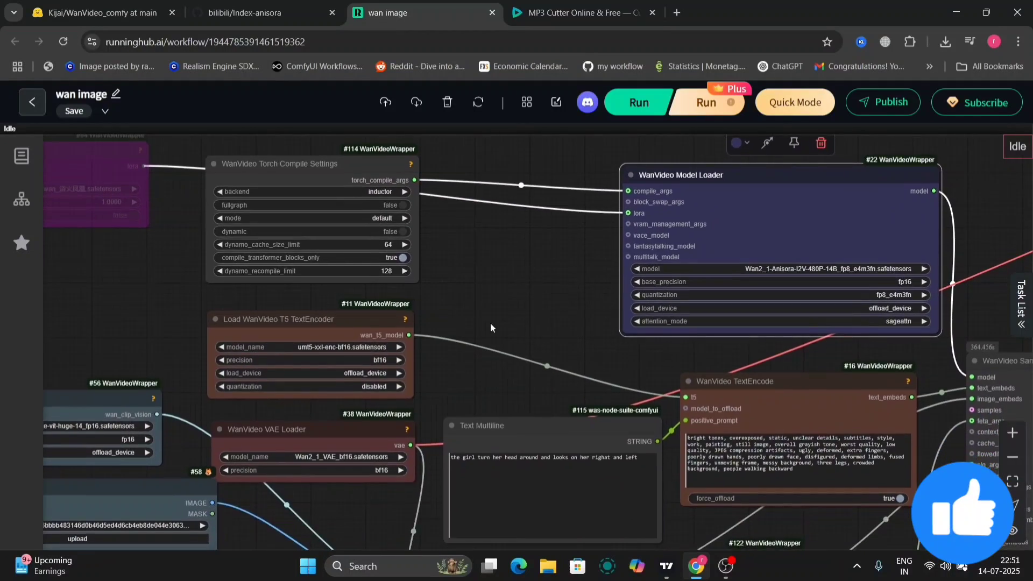
{"action": "left_click_drag", "start_coordinate": [381, 516], "coordinate": [521, 315]}
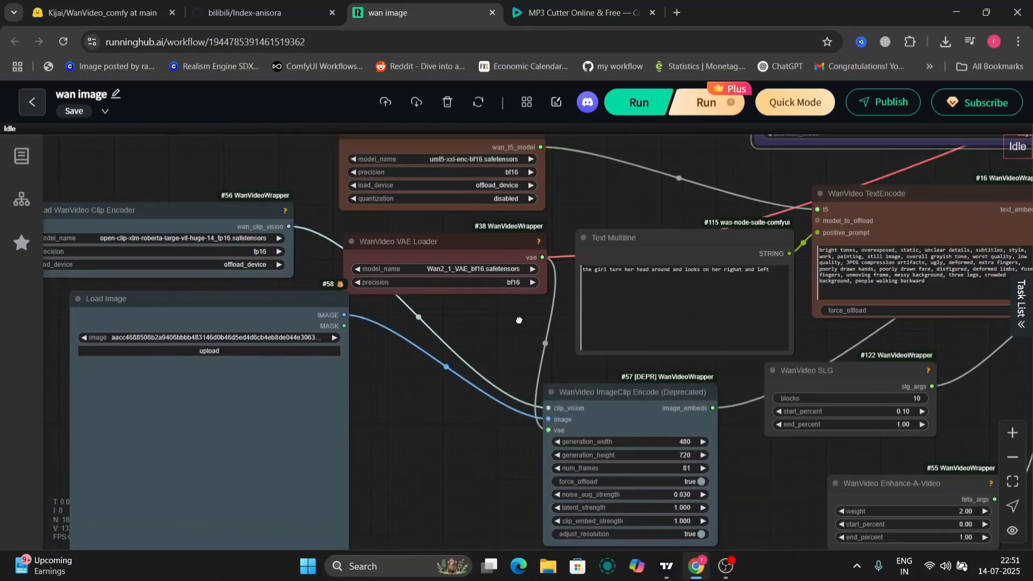
{"action": "left_click", "coordinate": [317, 339]}
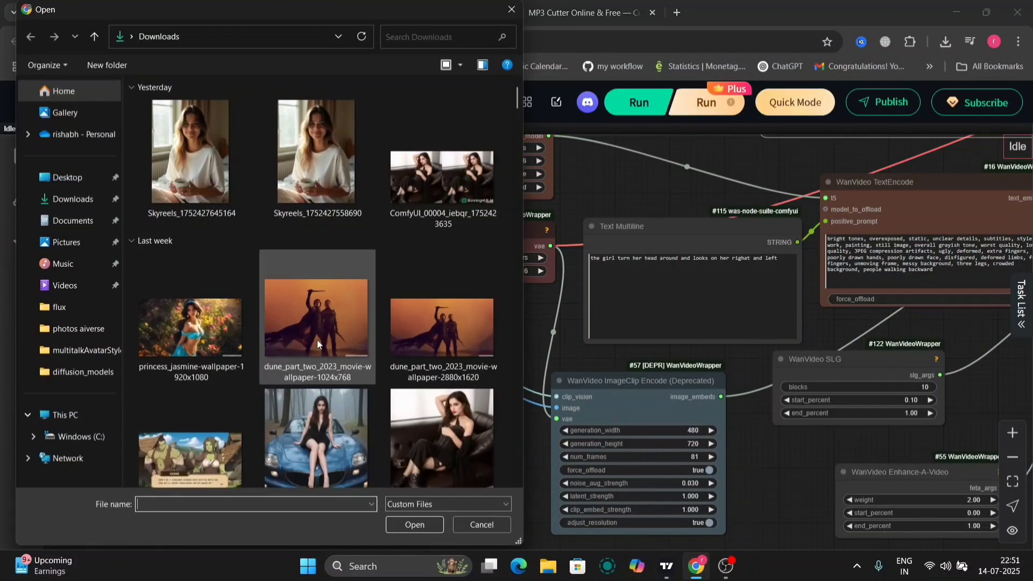
{"action": "double_click", "coordinate": [202, 314]}
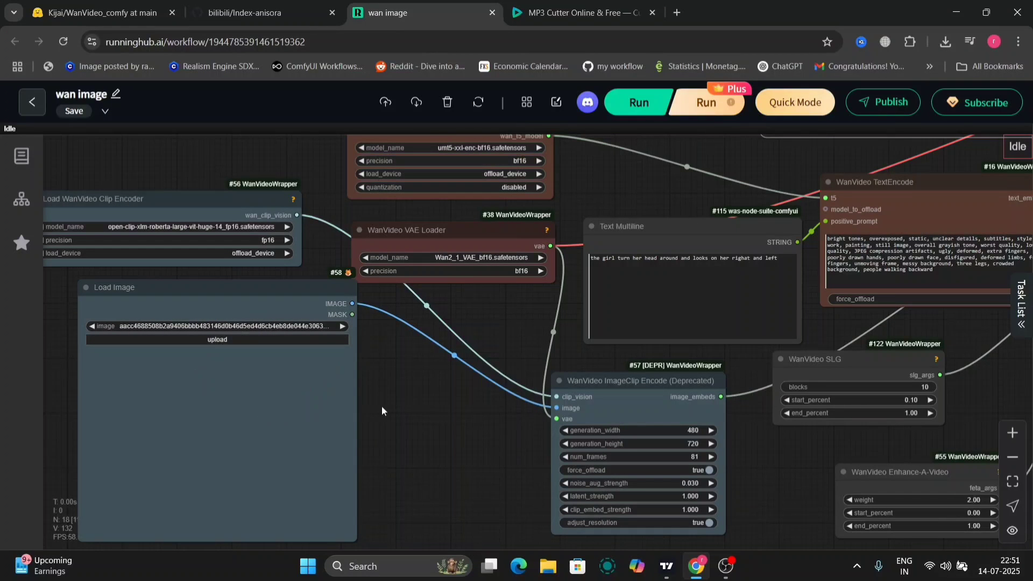
{"action": "left_click_drag", "start_coordinate": [471, 414], "coordinate": [422, 409]}
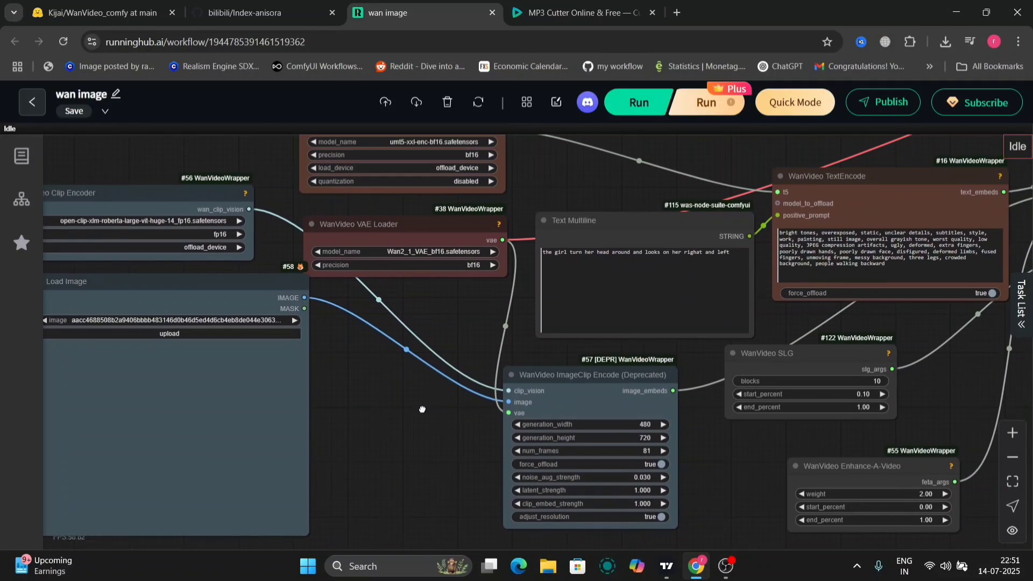
{"action": "left_click_drag", "start_coordinate": [423, 410], "coordinate": [199, 328]}
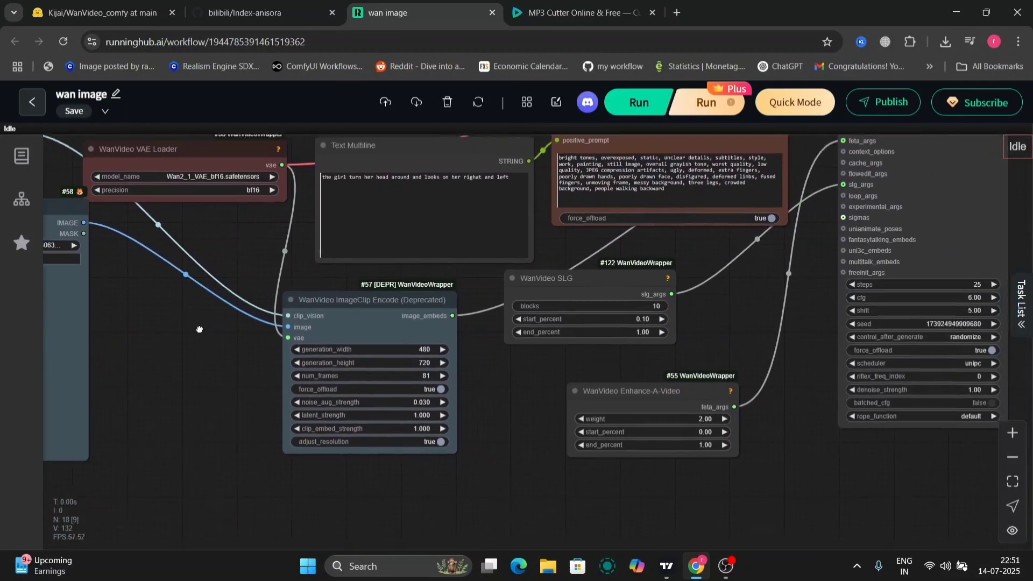
Nudge the WanVideo TextEncode and Enhance-A-Video nodes into slightly new positions
{"action": "left_click_drag", "start_coordinate": [754, 329], "coordinate": [693, 447]}
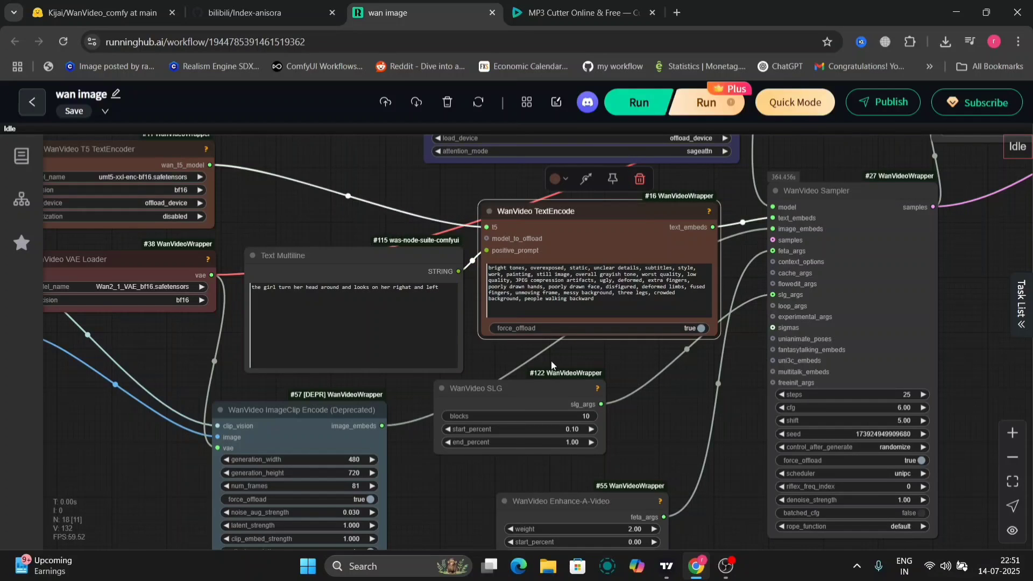
{"action": "left_click_drag", "start_coordinate": [739, 377], "coordinate": [686, 329]}
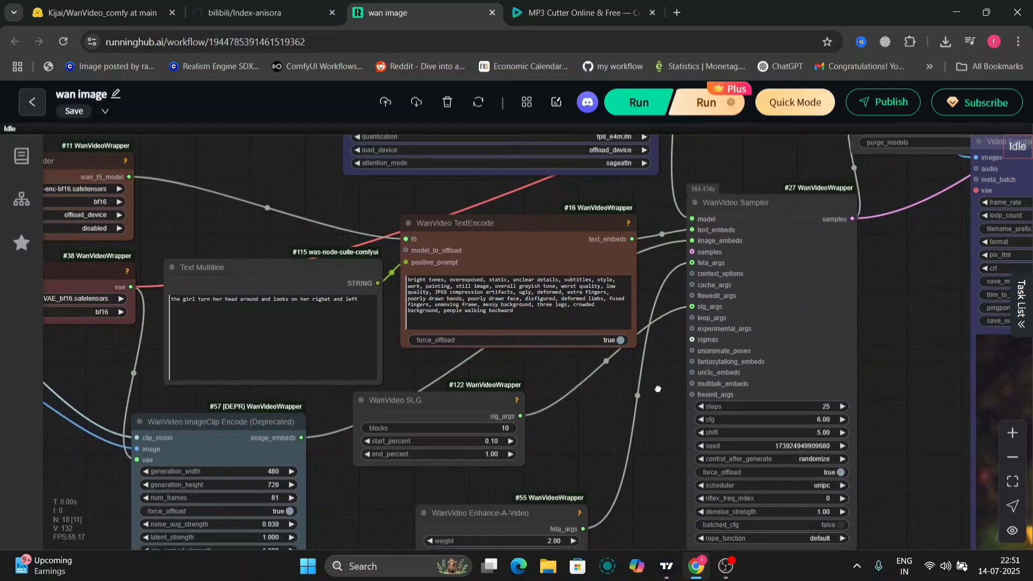
{"action": "left_click_drag", "start_coordinate": [574, 231], "coordinate": [520, 221]}
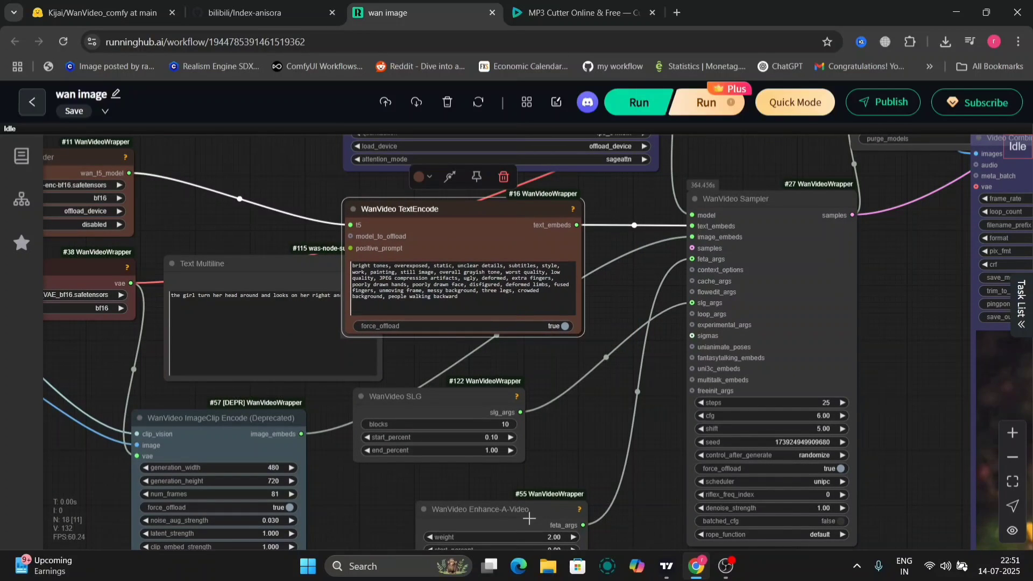
{"action": "left_click_drag", "start_coordinate": [529, 519], "coordinate": [525, 506]}
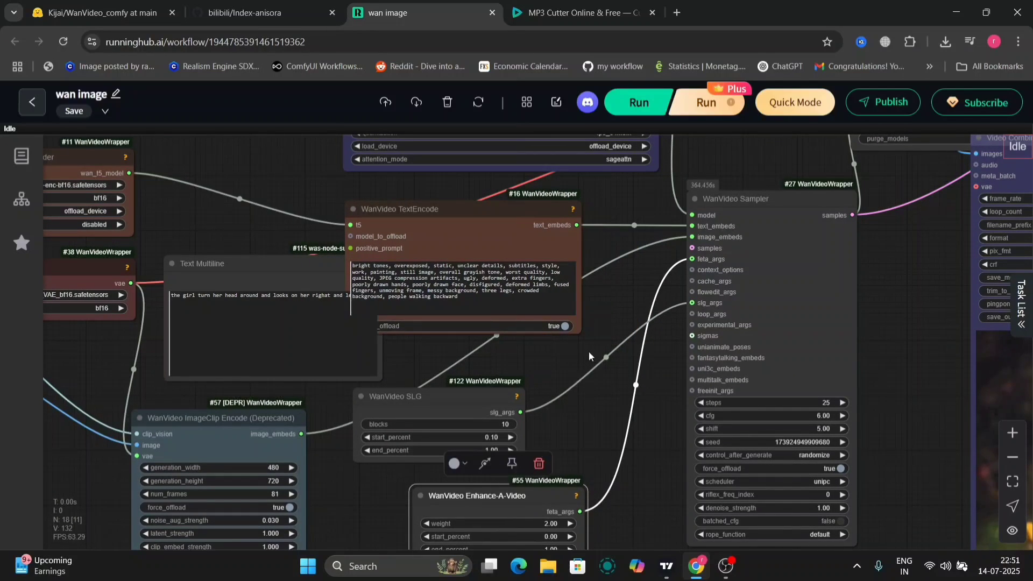
Shift the Lora Select node and review the sampler's 25 steps, cfg 6, shift 5, unipc settings
{"action": "left_click_drag", "start_coordinate": [285, 197], "coordinate": [416, 373]}
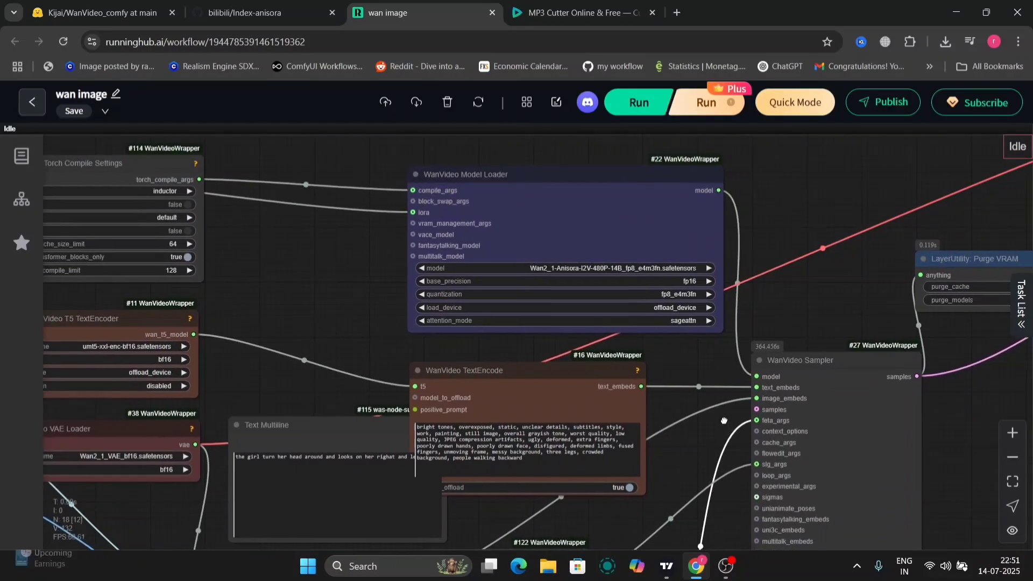
{"action": "left_click_drag", "start_coordinate": [322, 313], "coordinate": [321, 257]}
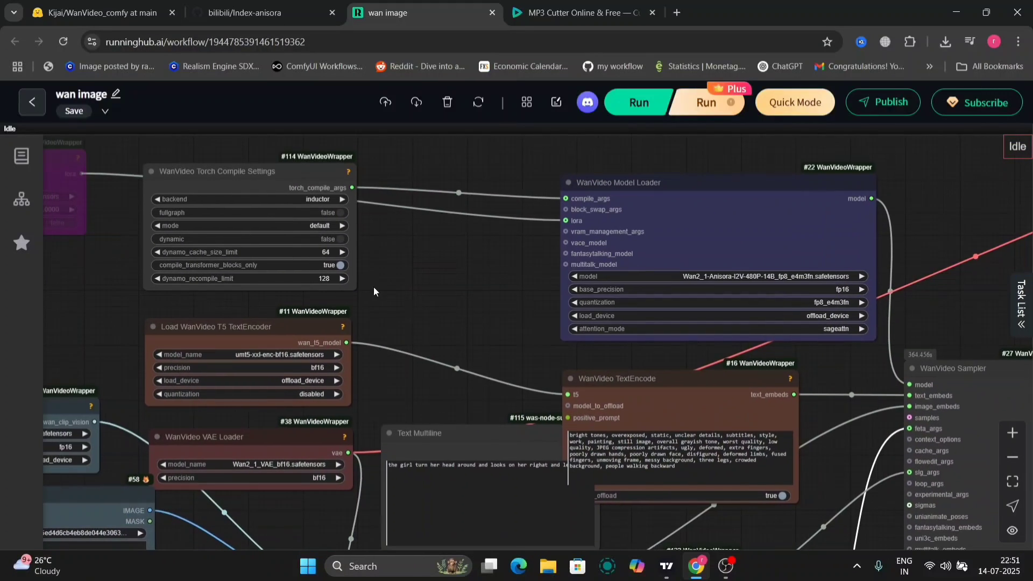
{"action": "left_click_drag", "start_coordinate": [269, 321], "coordinate": [352, 249]}
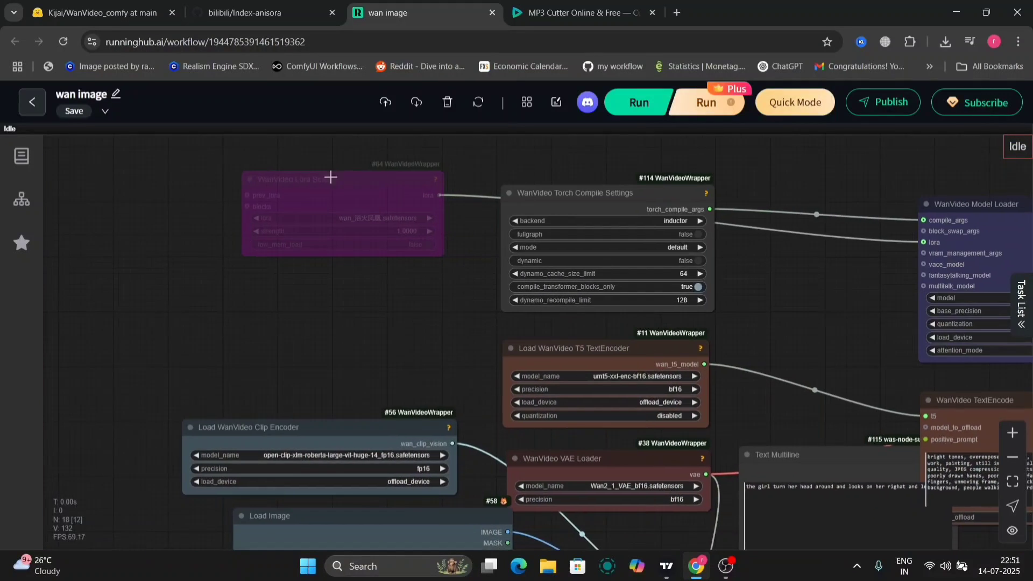
{"action": "left_click_drag", "start_coordinate": [330, 178], "coordinate": [318, 211]}
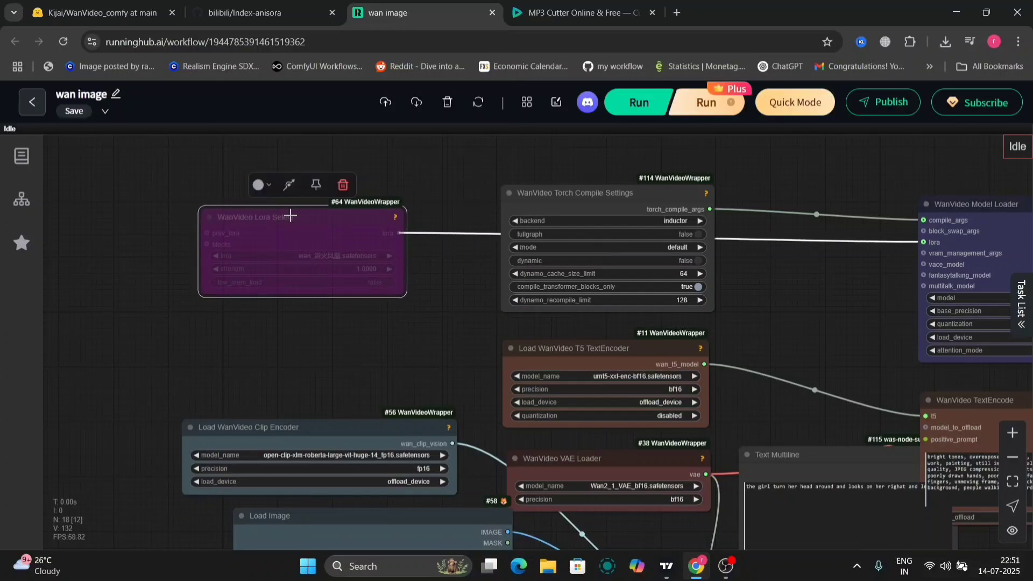
{"action": "left_click_drag", "start_coordinate": [830, 250], "coordinate": [491, 230]}
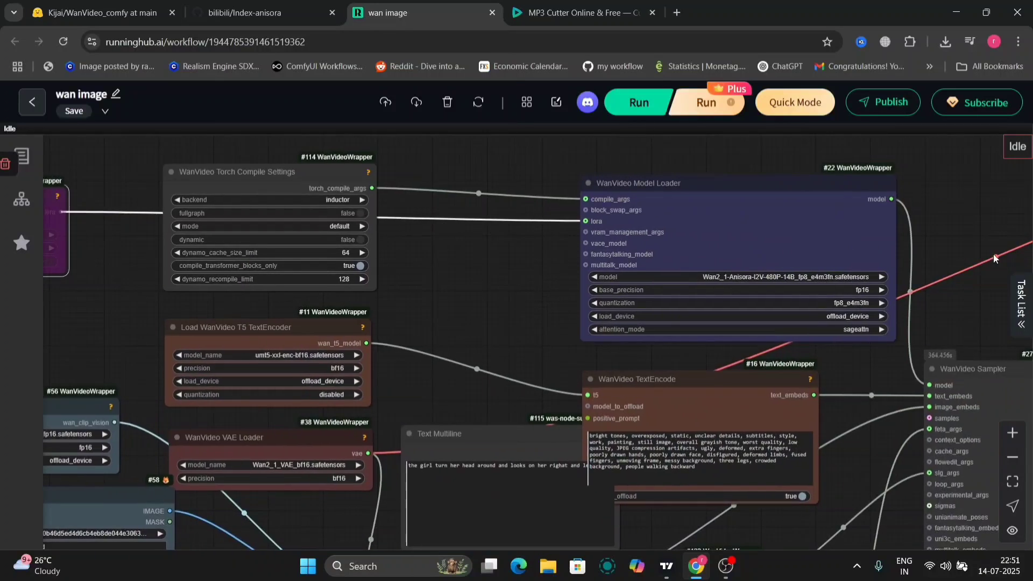
{"action": "left_click_drag", "start_coordinate": [994, 252], "coordinate": [603, 206]}
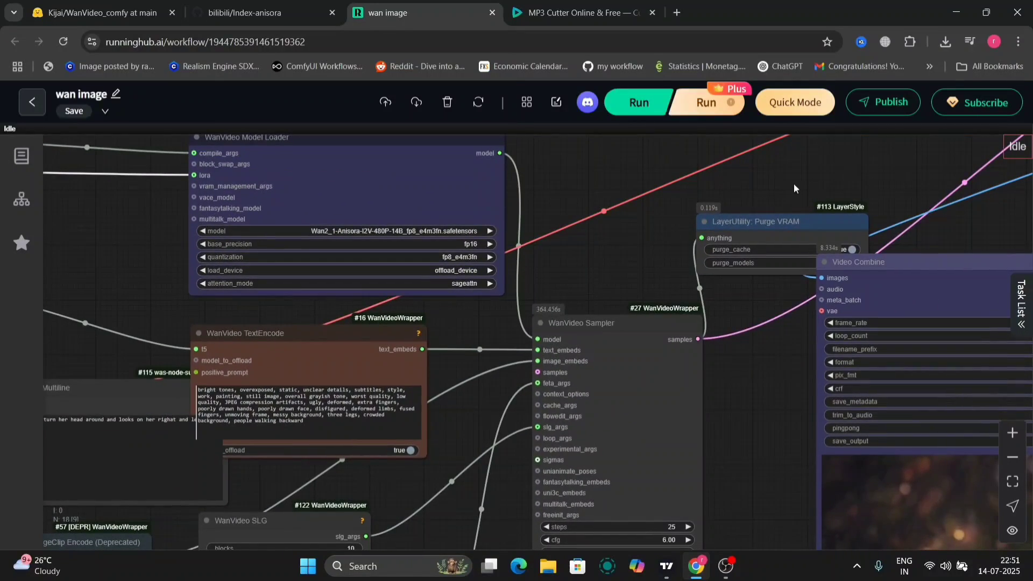
{"action": "left_click_drag", "start_coordinate": [778, 408], "coordinate": [725, 251]}
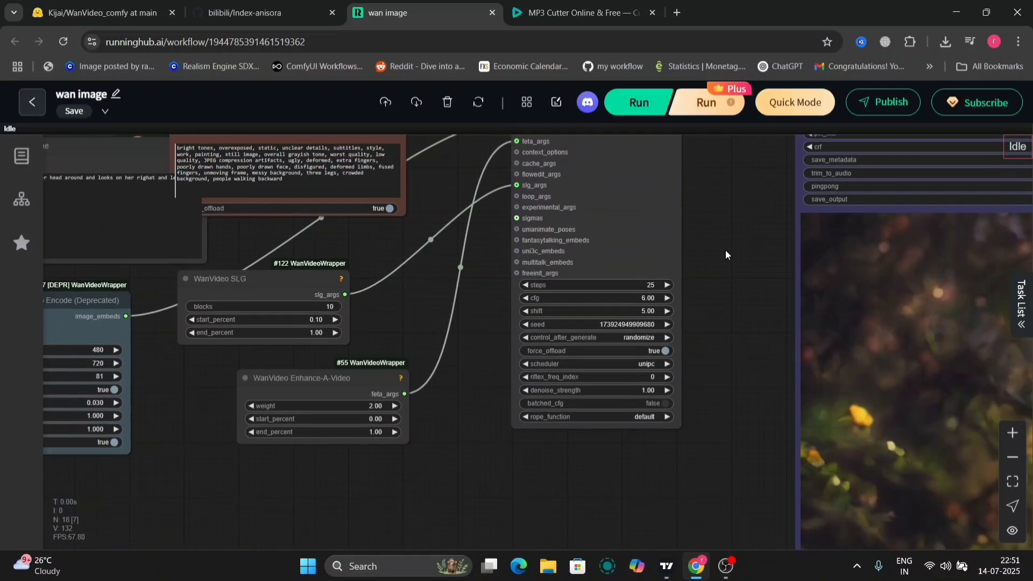
{"action": "scroll", "coordinate": [723, 252], "scroll_direction": "up", "scroll_amount": 6}
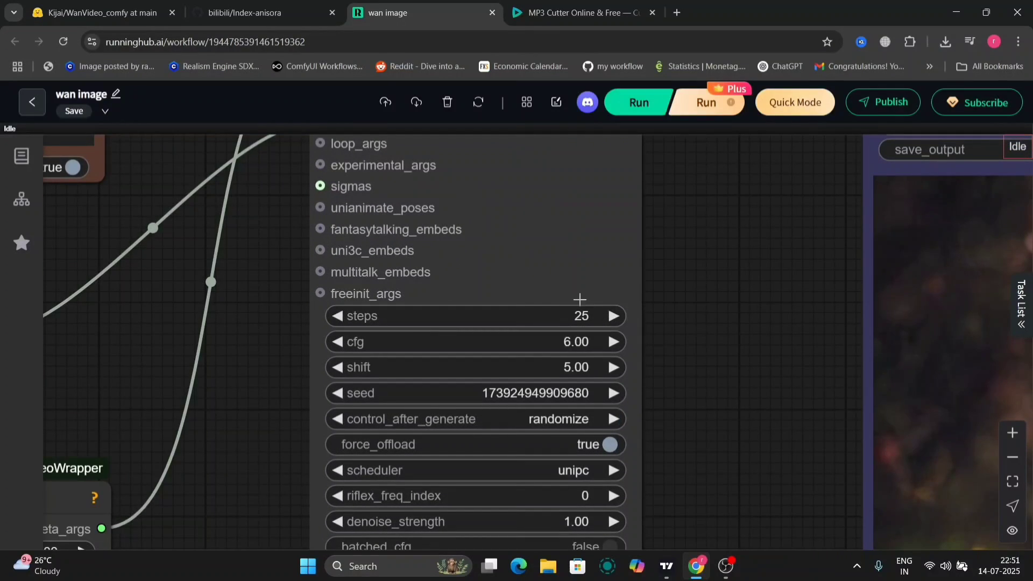
{"action": "scroll", "coordinate": [717, 361], "scroll_direction": "down", "scroll_amount": 3}
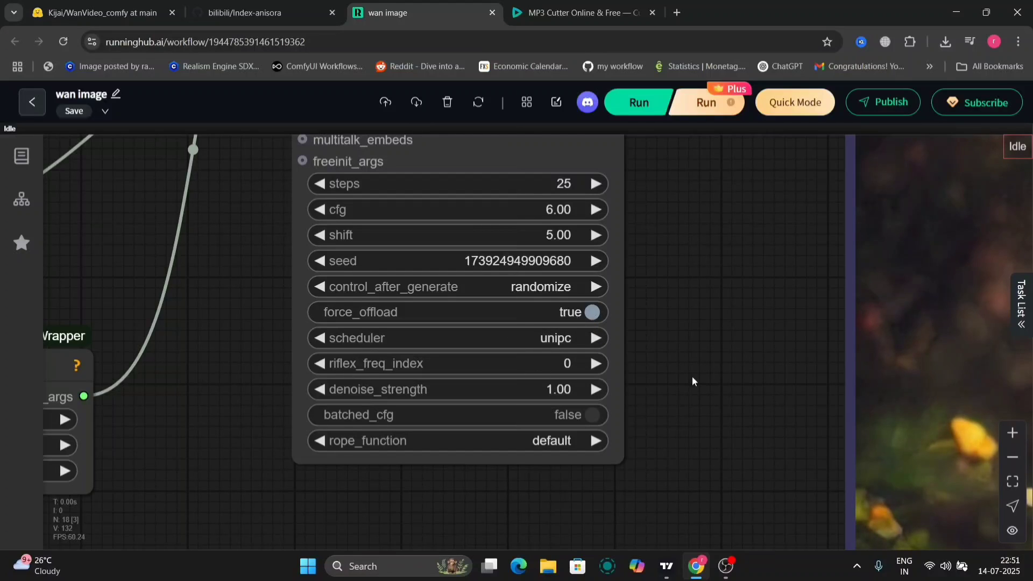
{"action": "scroll", "coordinate": [692, 376], "scroll_direction": "down", "scroll_amount": 5}
{"action": "scroll", "coordinate": [648, 375], "scroll_direction": "down", "scroll_amount": 2}
{"action": "scroll", "coordinate": [649, 375], "scroll_direction": "down", "scroll_amount": 2}
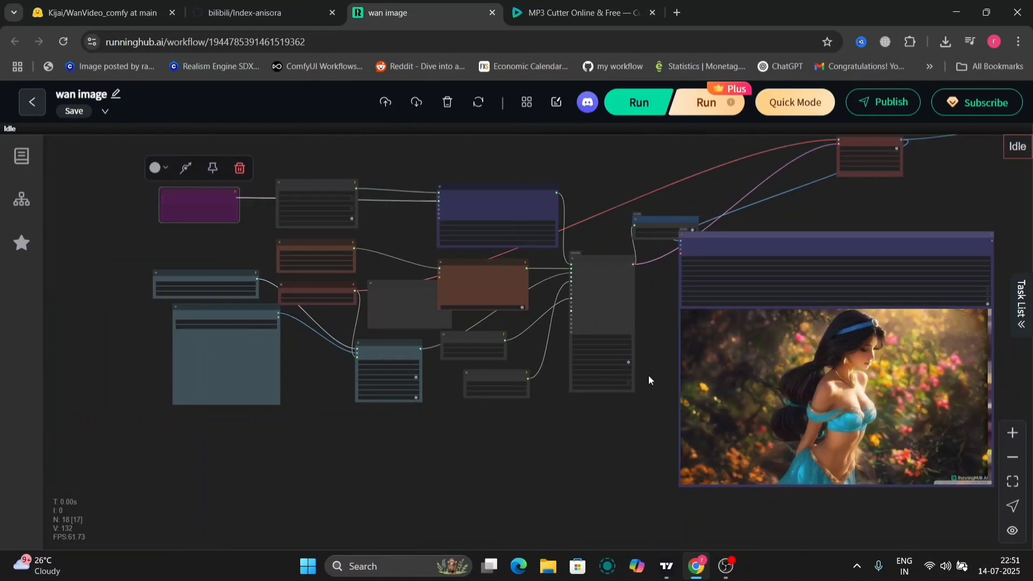
Pan past the Decode and Upscale nodes to centre the generated video preview
{"action": "mouse_move", "coordinate": [648, 376]}
{"action": "left_mouse_down"}
{"action": "mouse_move", "coordinate": [611, 369]}
{"action": "mouse_move", "coordinate": [588, 383]}
{"action": "mouse_move", "coordinate": [358, 369]}
{"action": "mouse_move", "coordinate": [303, 332]}
{"action": "left_mouse_up"}
{"action": "scroll", "coordinate": [588, 384], "scroll_direction": "up", "scroll_amount": 5}
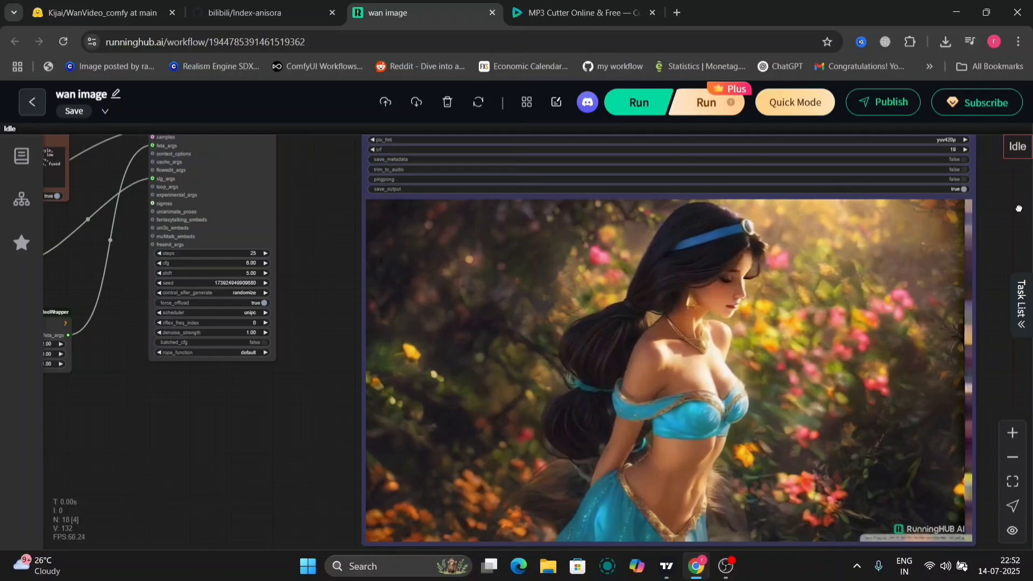
{"action": "left_click_drag", "start_coordinate": [1023, 210], "coordinate": [837, 578]}
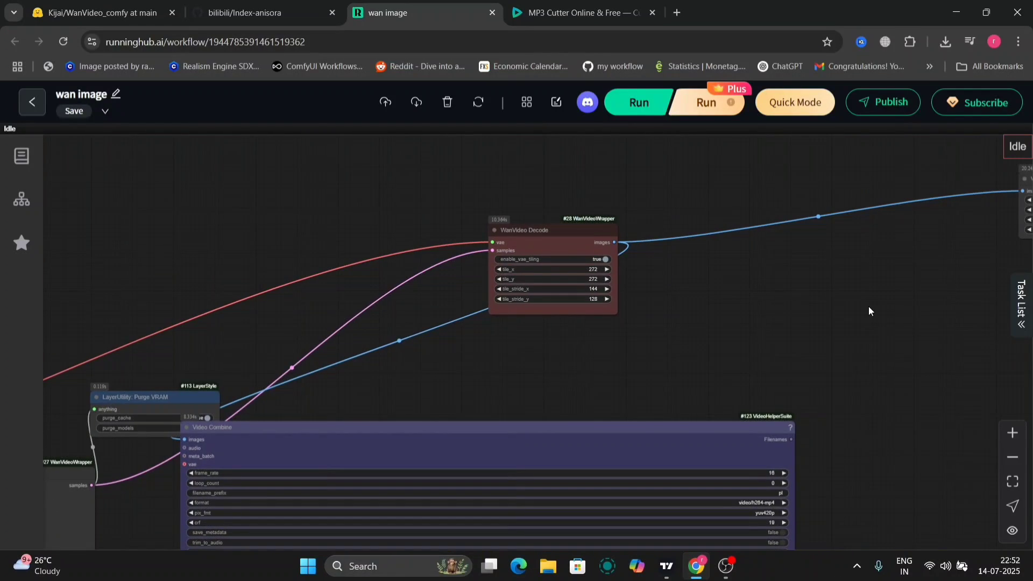
{"action": "left_click_drag", "start_coordinate": [869, 305], "coordinate": [519, 351]}
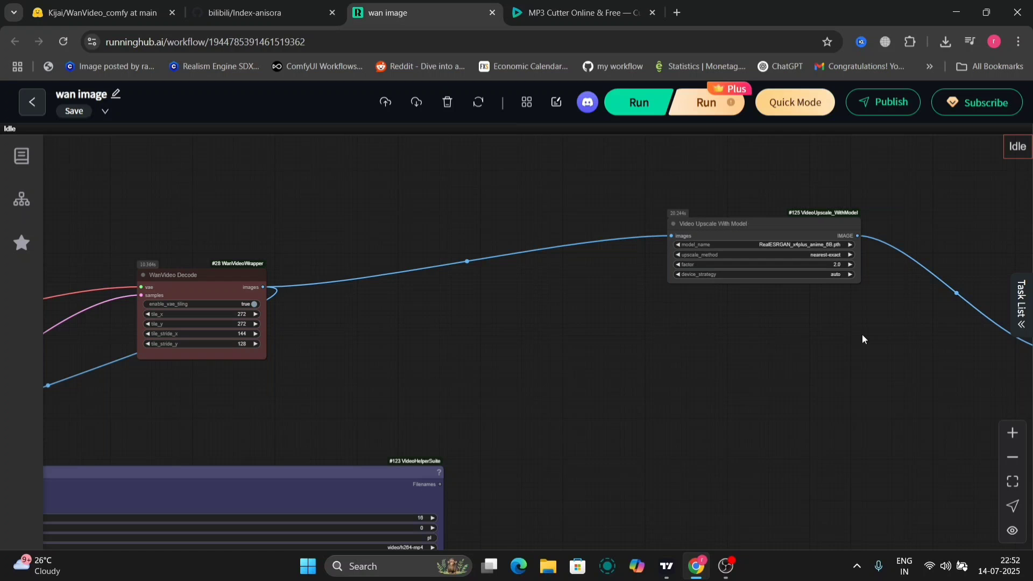
{"action": "scroll", "coordinate": [794, 239], "scroll_direction": "up", "scroll_amount": 10}
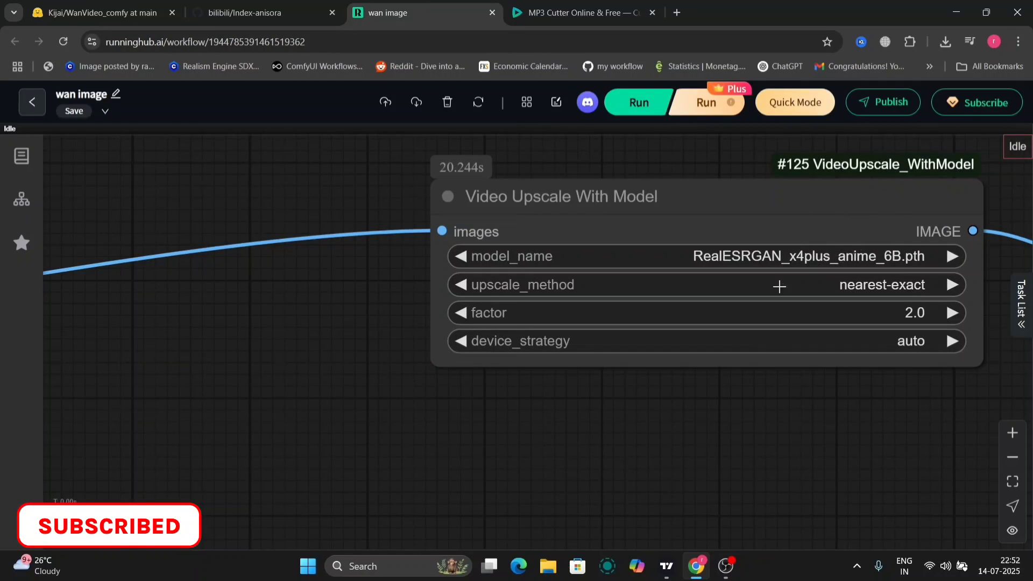
{"action": "scroll", "coordinate": [808, 458], "scroll_direction": "down", "scroll_amount": 5}
{"action": "left_click_drag", "start_coordinate": [808, 459], "coordinate": [511, 275]}
{"action": "scroll", "coordinate": [510, 279], "scroll_direction": "down", "scroll_amount": 3}
{"action": "scroll", "coordinate": [541, 307], "scroll_direction": "down", "scroll_amount": 1}
{"action": "left_click_drag", "start_coordinate": [570, 334], "coordinate": [245, 303]}
{"action": "scroll", "coordinate": [245, 308], "scroll_direction": "up", "scroll_amount": 5}
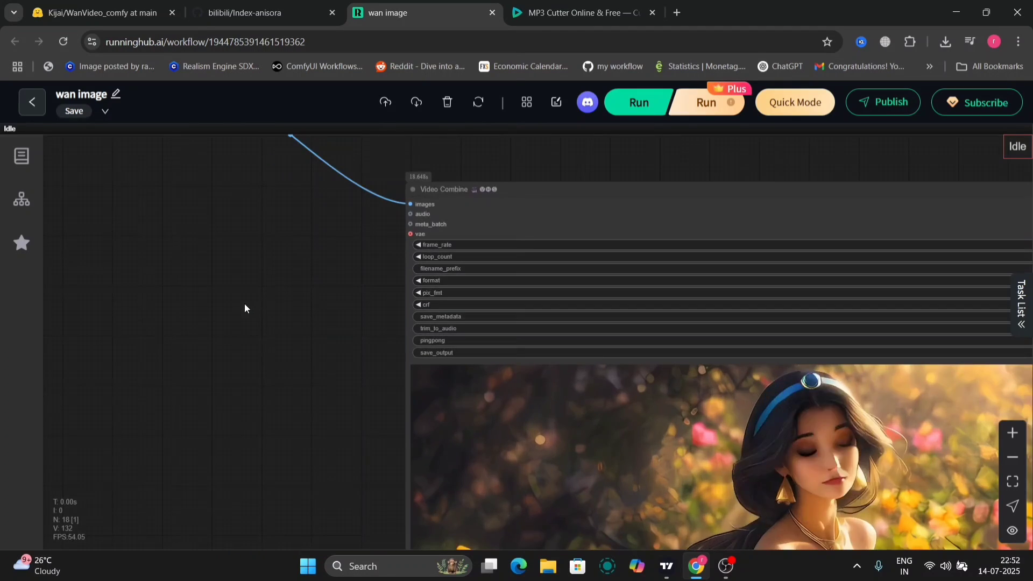
{"action": "left_click_drag", "start_coordinate": [296, 341], "coordinate": [83, 143]}
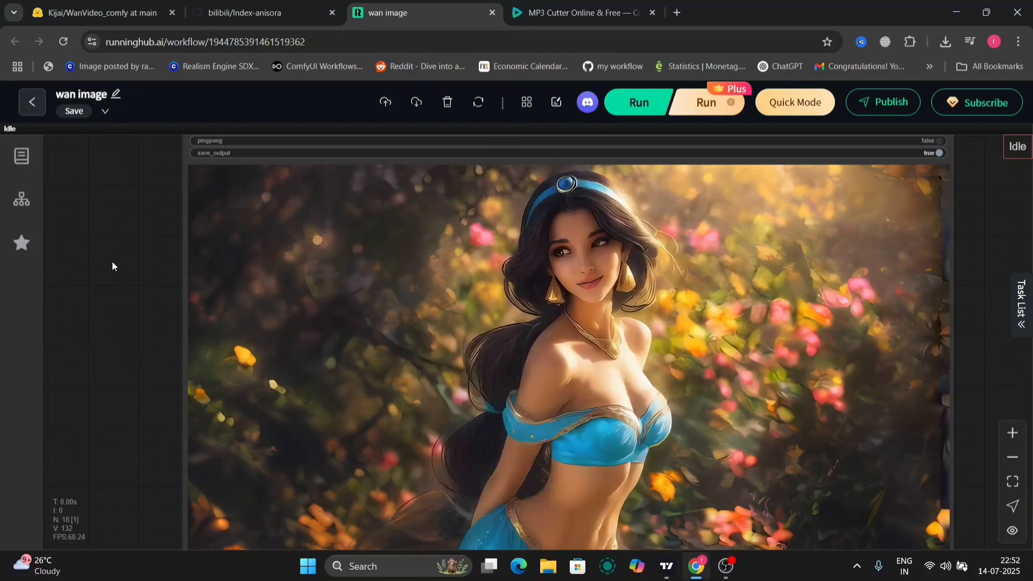
{"action": "scroll", "coordinate": [112, 261], "scroll_direction": "down", "scroll_amount": 3}
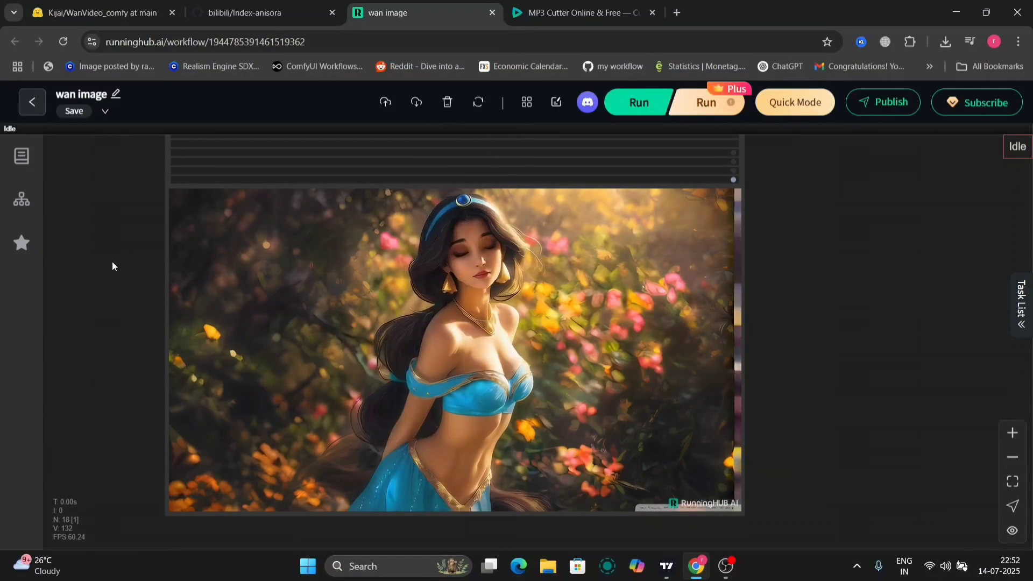
Download the woman-in-blue clip via Save preview on the Video Combine node
{"action": "right_click", "coordinate": [390, 281]}
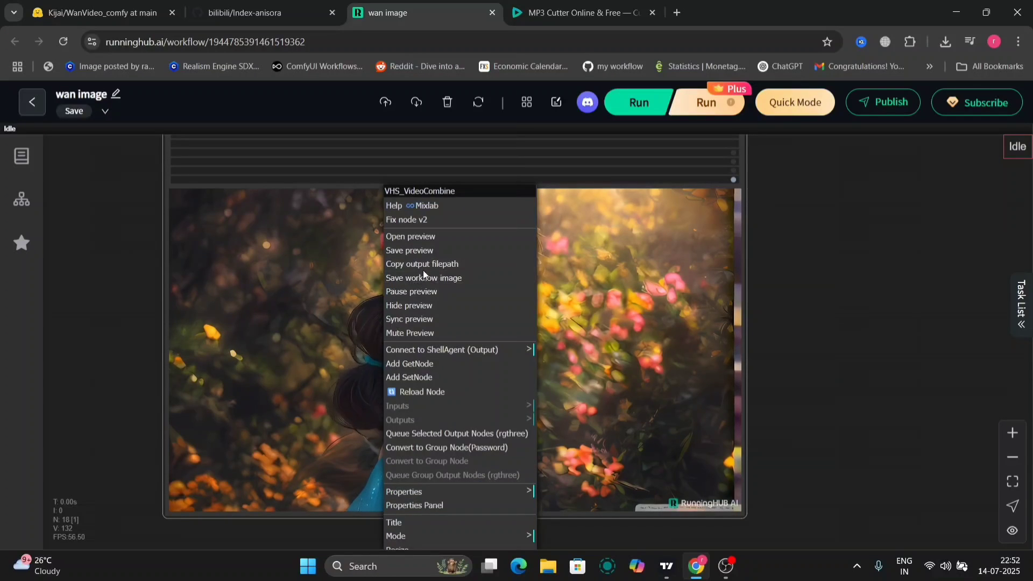
{"action": "left_click", "coordinate": [440, 254]}
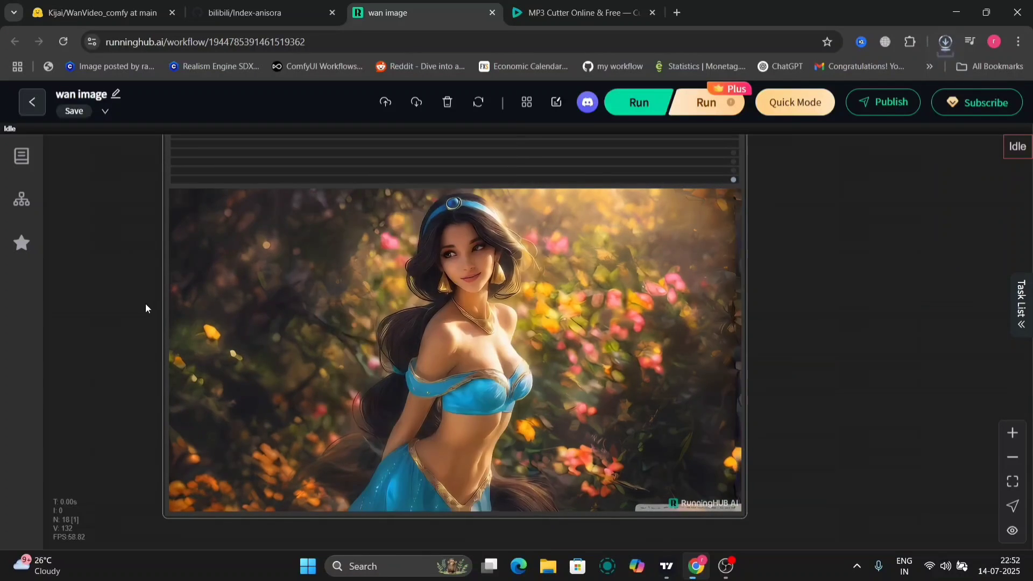
{"action": "left_click_drag", "start_coordinate": [145, 302], "coordinate": [425, 330]}
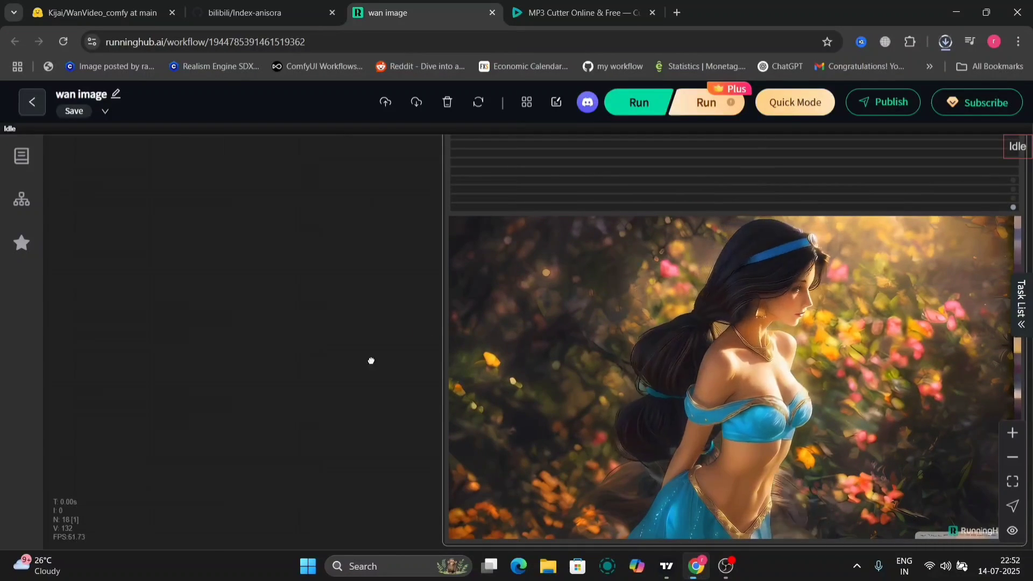
{"action": "scroll", "coordinate": [532, 356], "scroll_direction": "right", "scroll_amount": 5}
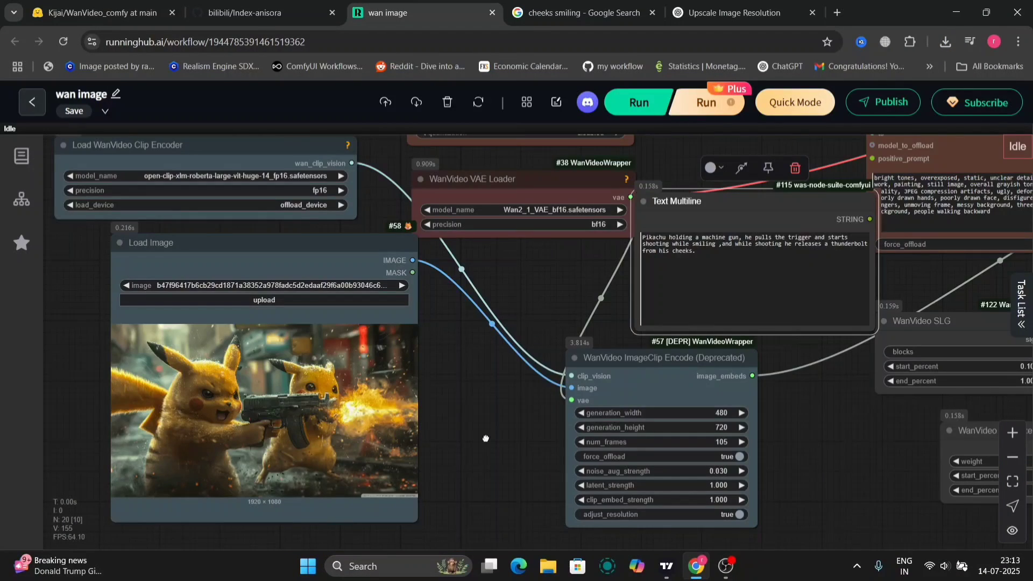
Review the Pikachu prompt, ImageClip Encode and sampler settings, then view the output clip
{"action": "mouse_move", "coordinate": [486, 438]}
{"action": "left_mouse_down"}
{"action": "mouse_move", "coordinate": [567, 572]}
{"action": "mouse_move", "coordinate": [515, 580]}
{"action": "left_mouse_up"}
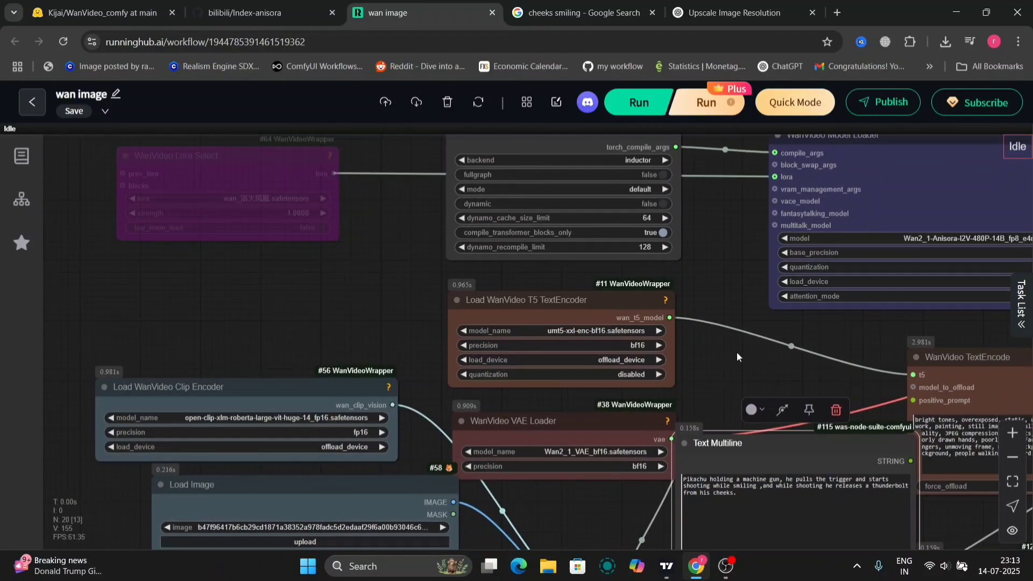
{"action": "scroll", "coordinate": [737, 355], "scroll_direction": "down", "scroll_amount": 3}
{"action": "scroll", "coordinate": [606, 387], "scroll_direction": "down", "scroll_amount": 2}
{"action": "scroll", "coordinate": [483, 422], "scroll_direction": "up", "scroll_amount": 3}
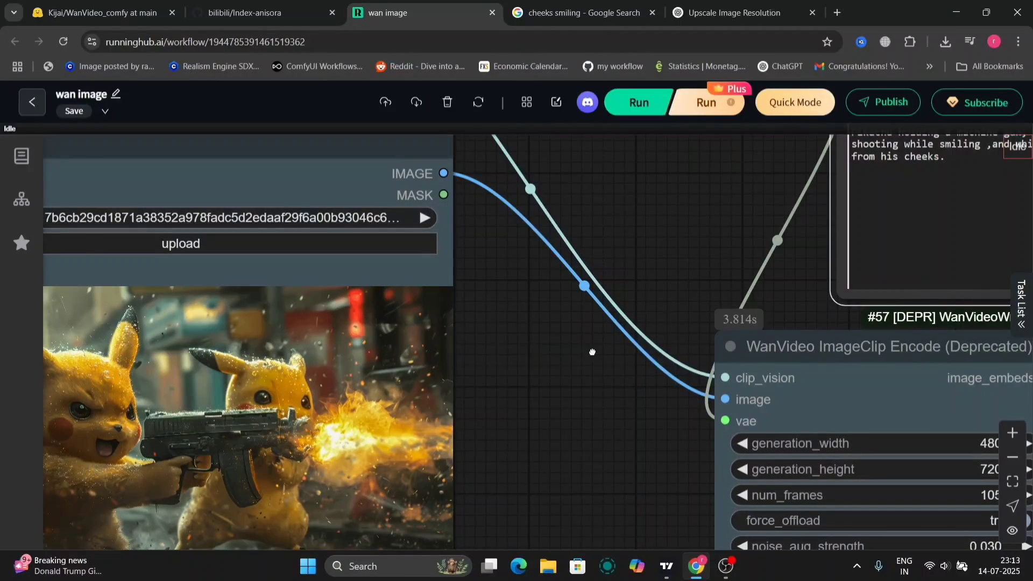
{"action": "scroll", "coordinate": [592, 352], "scroll_direction": "right", "scroll_amount": 5}
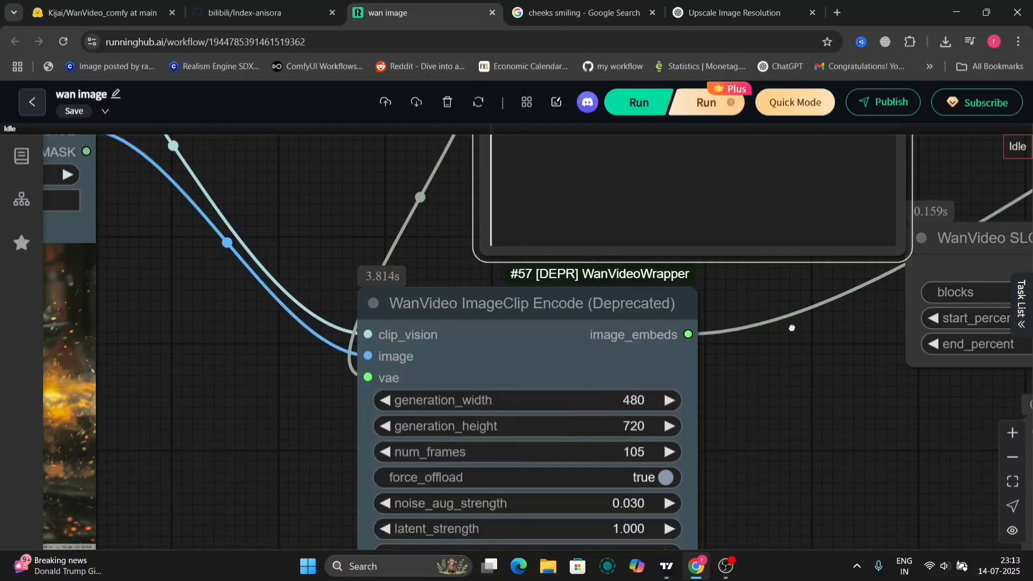
{"action": "left_click_drag", "start_coordinate": [792, 332], "coordinate": [733, 276]}
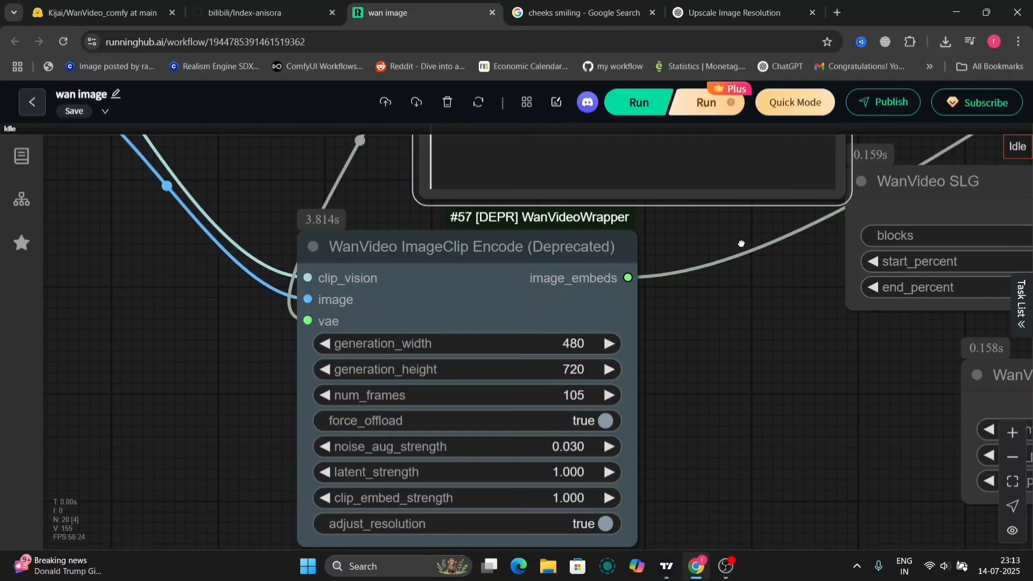
{"action": "left_click_drag", "start_coordinate": [741, 244], "coordinate": [715, 504]}
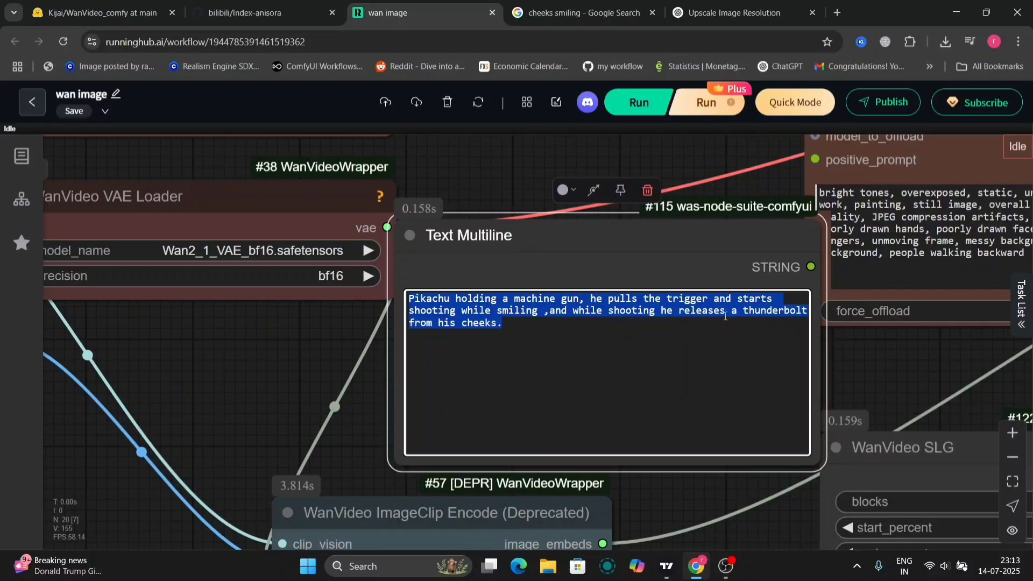
{"action": "left_click", "coordinate": [703, 517]}
{"action": "scroll", "coordinate": [851, 393], "scroll_direction": "down", "scroll_amount": 2}
{"action": "scroll", "coordinate": [880, 380], "scroll_direction": "down", "scroll_amount": 4}
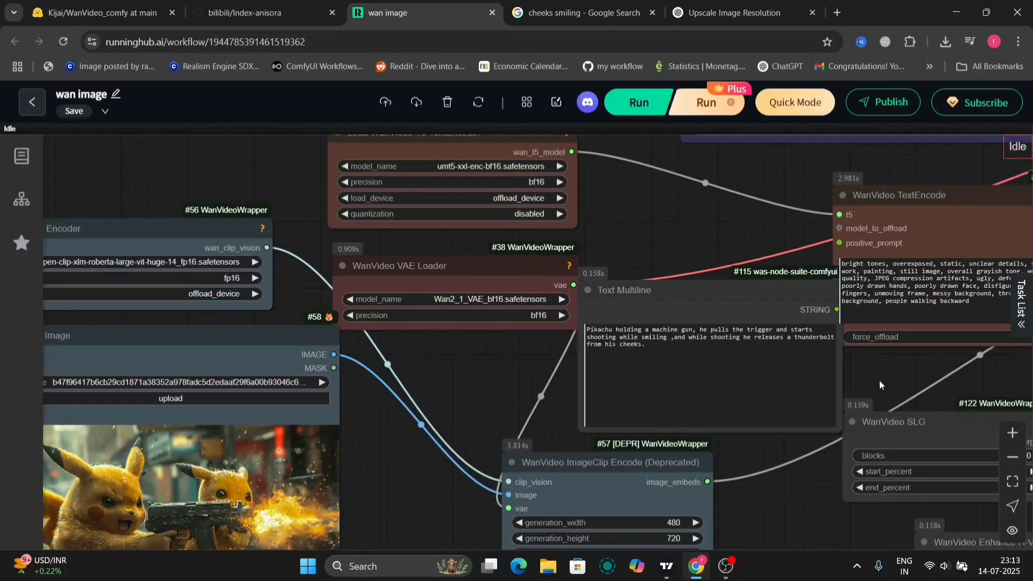
{"action": "scroll", "coordinate": [879, 381], "scroll_direction": "up", "scroll_amount": 5}
{"action": "scroll", "coordinate": [879, 381], "scroll_direction": "right", "scroll_amount": 5}
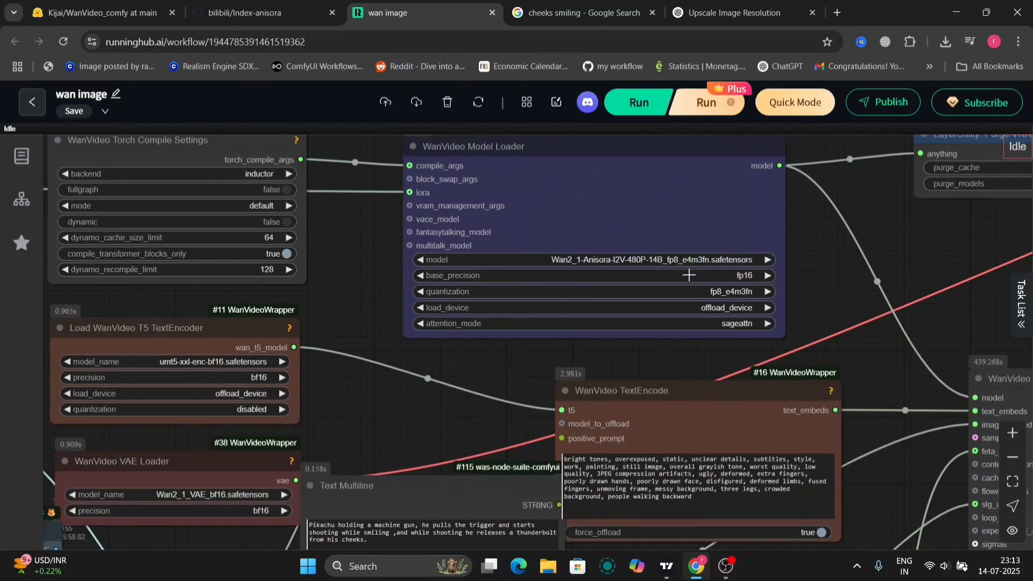
{"action": "scroll", "coordinate": [907, 380], "scroll_direction": "down", "scroll_amount": 5}
{"action": "scroll", "coordinate": [907, 381], "scroll_direction": "right", "scroll_amount": 5}
{"action": "scroll", "coordinate": [742, 391], "scroll_direction": "down", "scroll_amount": 1}
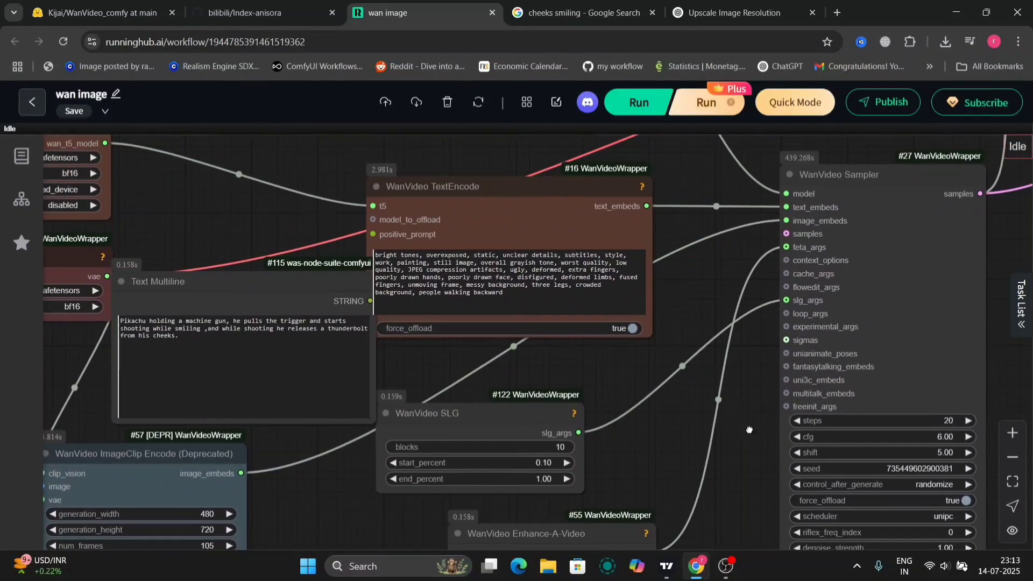
{"action": "left_click_drag", "start_coordinate": [740, 416], "coordinate": [649, 261]}
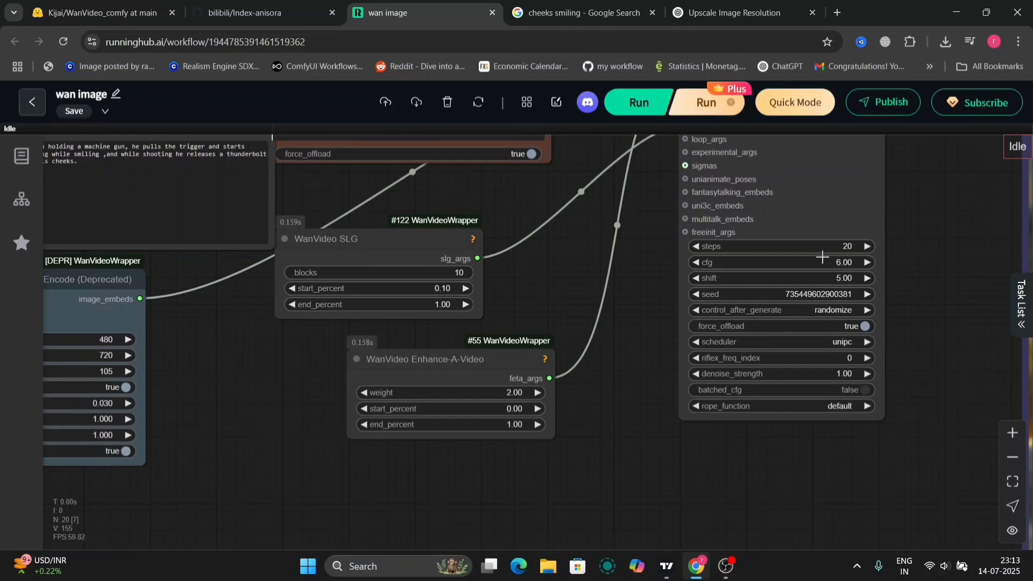
{"action": "scroll", "coordinate": [910, 467], "scroll_direction": "down", "scroll_amount": 5}
{"action": "scroll", "coordinate": [400, 398], "scroll_direction": "up", "scroll_amount": 5}
{"action": "scroll", "coordinate": [400, 398], "scroll_direction": "left", "scroll_amount": 5}
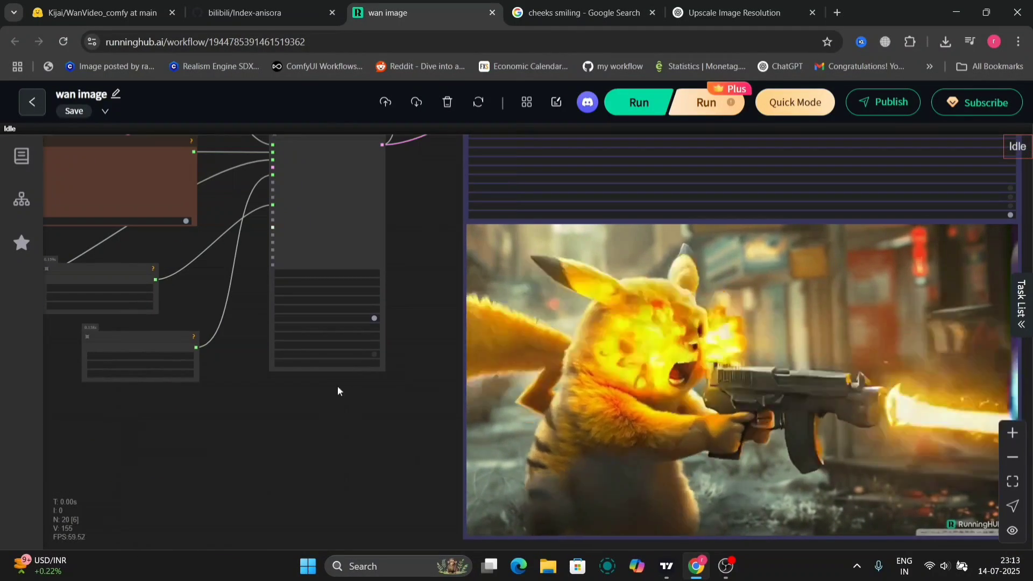
{"action": "left_click_drag", "start_coordinate": [358, 411], "coordinate": [235, 393]}
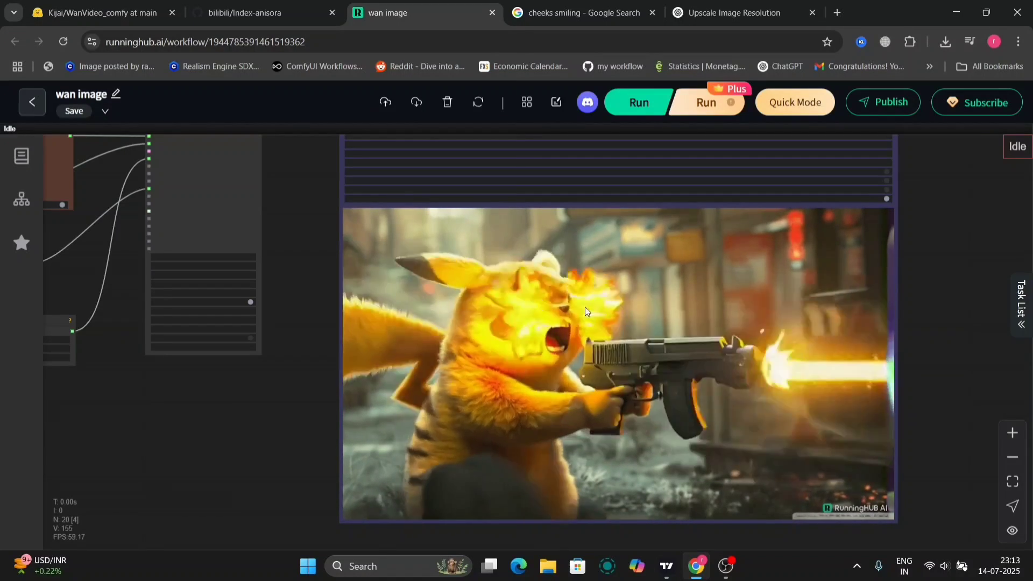
{"action": "right_click", "coordinate": [578, 424]}
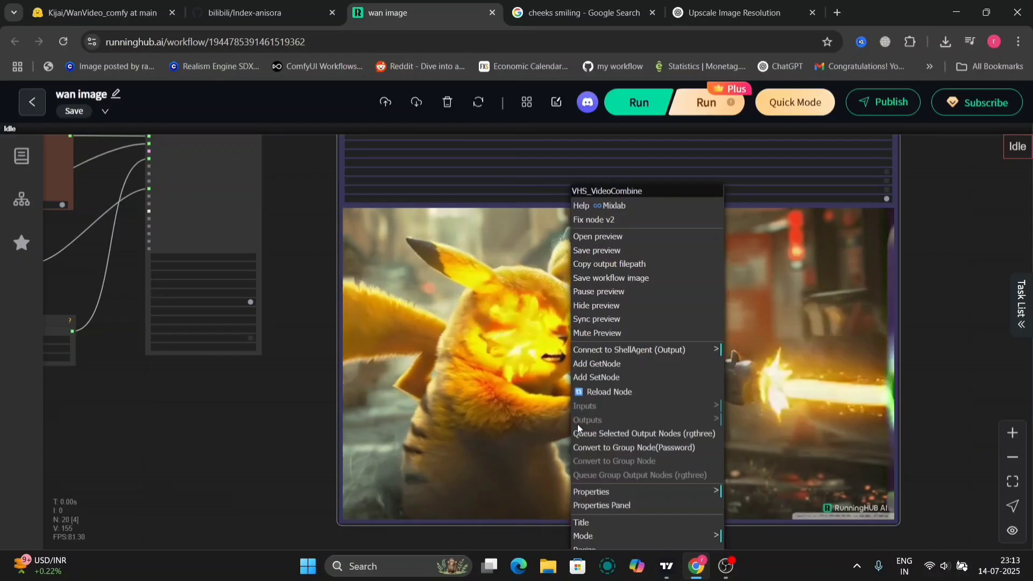
{"action": "left_click", "coordinate": [956, 319]}
{"action": "scroll", "coordinate": [315, 472], "scroll_direction": "up", "scroll_amount": 3}
{"action": "left_click_drag", "start_coordinate": [663, 375], "coordinate": [196, 236]}
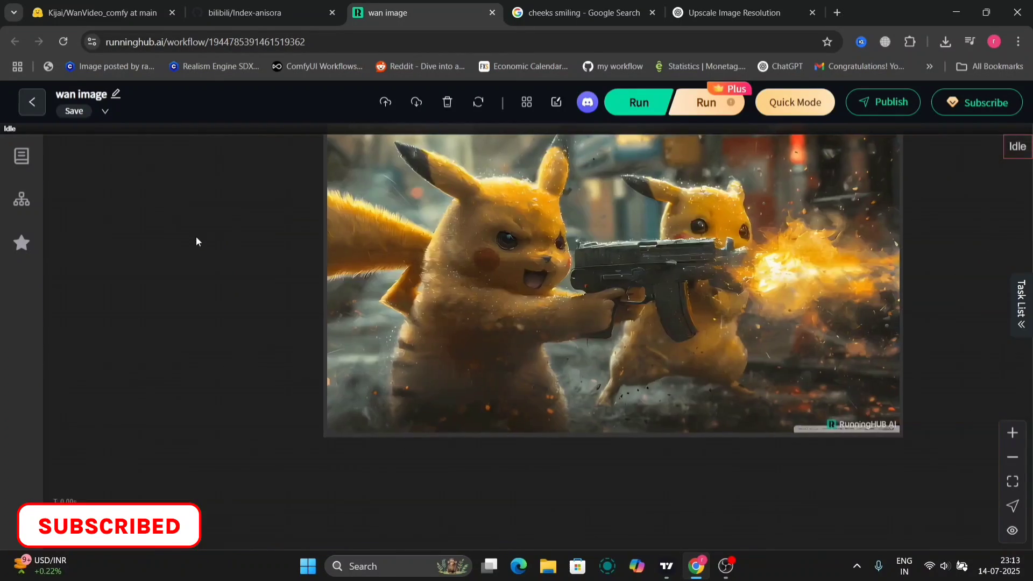
{"action": "left_click_drag", "start_coordinate": [203, 277], "coordinate": [165, 348]}
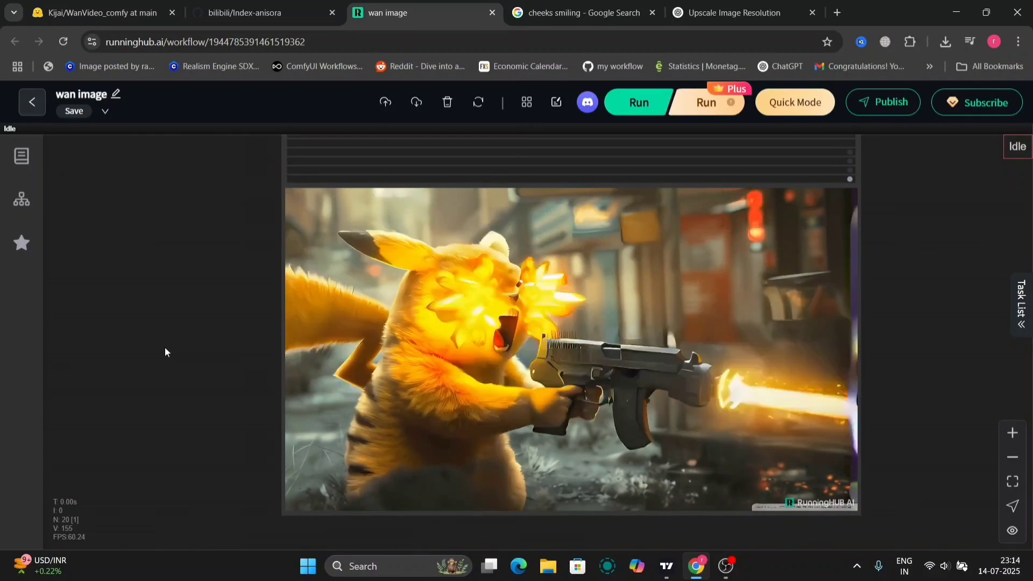
{"action": "scroll", "coordinate": [182, 354], "scroll_direction": "down", "scroll_amount": 5}
{"action": "scroll", "coordinate": [182, 353], "scroll_direction": "down", "scroll_amount": 3}
{"action": "scroll", "coordinate": [357, 345], "scroll_direction": "up", "scroll_amount": 3}
{"action": "left_click_drag", "start_coordinate": [261, 283], "coordinate": [413, 275]}
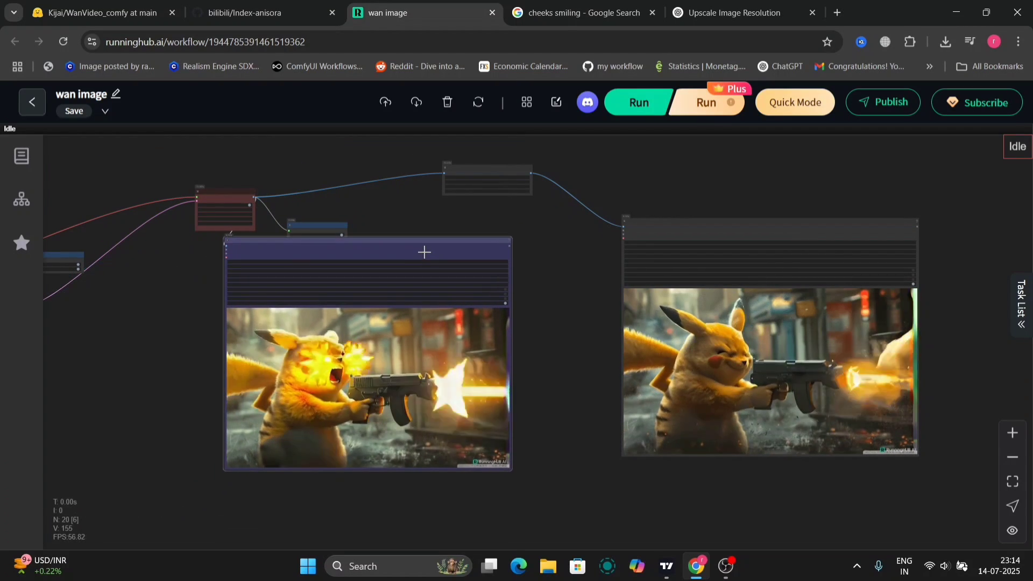
{"action": "left_click_drag", "start_coordinate": [591, 303], "coordinate": [324, 239]}
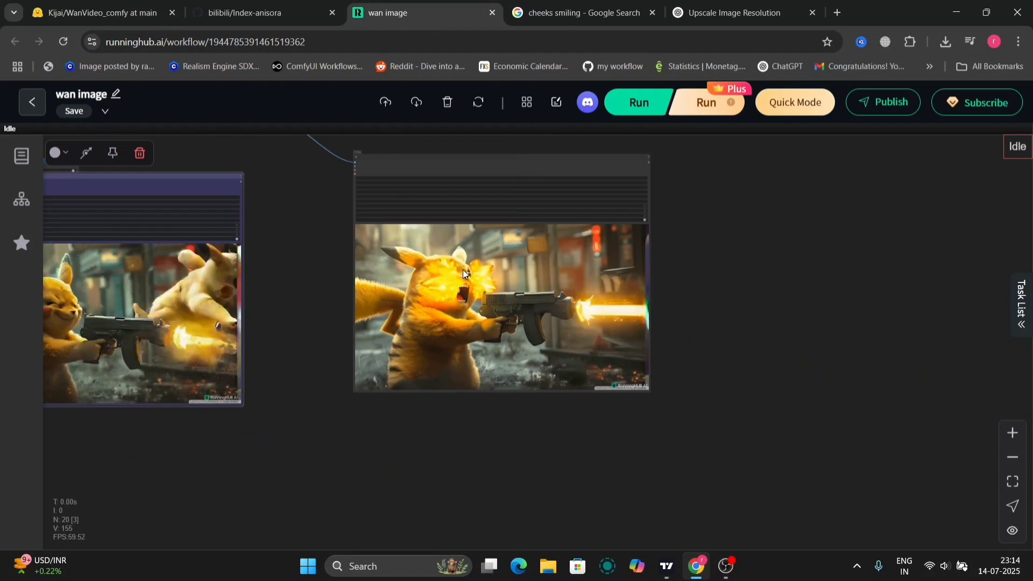
{"action": "scroll", "coordinate": [463, 270], "scroll_direction": "up", "scroll_amount": 3}
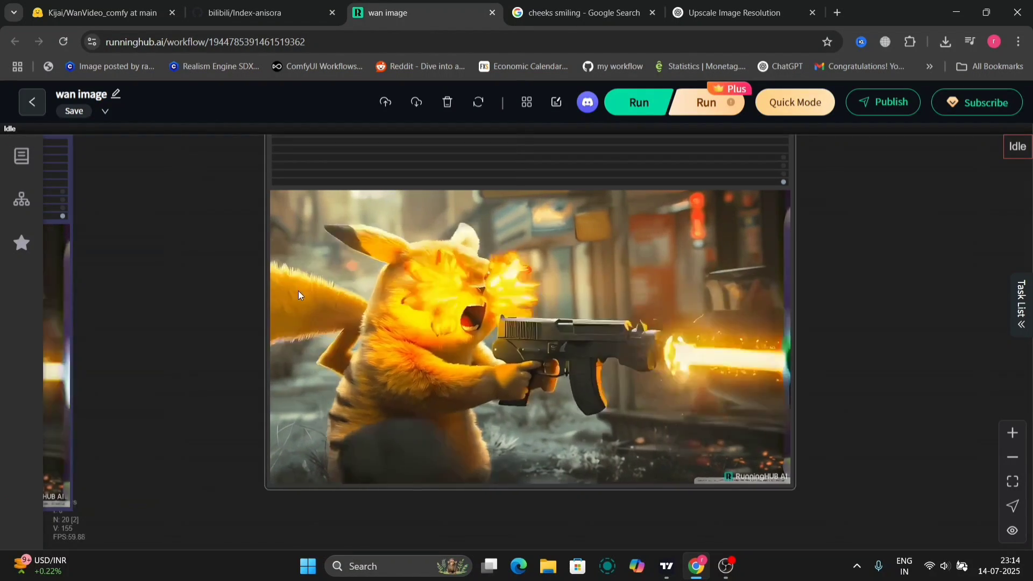
{"action": "mouse_move", "coordinate": [200, 300]}
{"action": "left_mouse_down"}
{"action": "mouse_move", "coordinate": [510, 243]}
{"action": "mouse_move", "coordinate": [138, 272]}
{"action": "left_mouse_up"}
Save the Pikachu clip as an mp4 and dismiss the downloads popup
{"action": "right_click", "coordinate": [476, 311]}
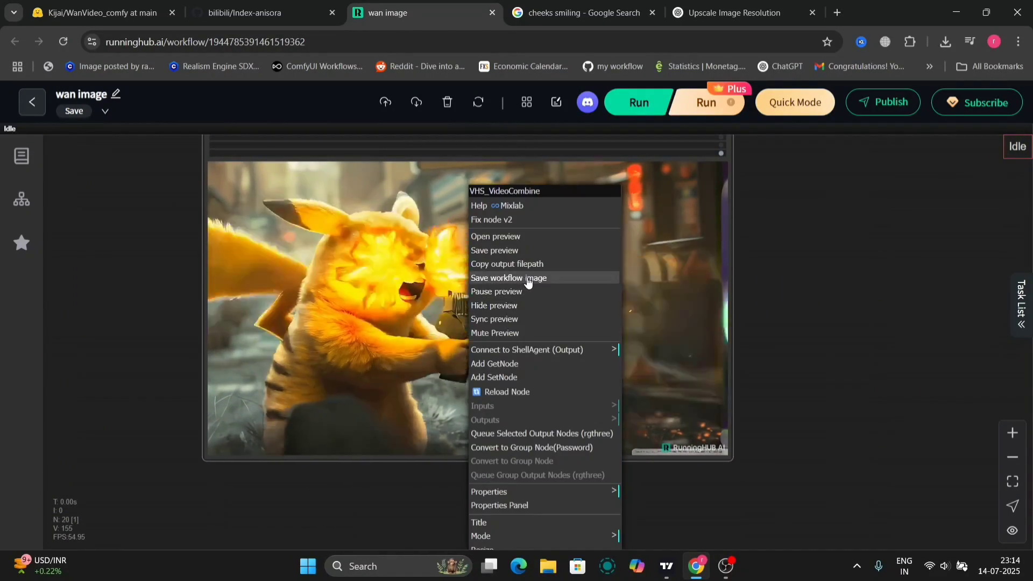
{"action": "left_click", "coordinate": [533, 252]}
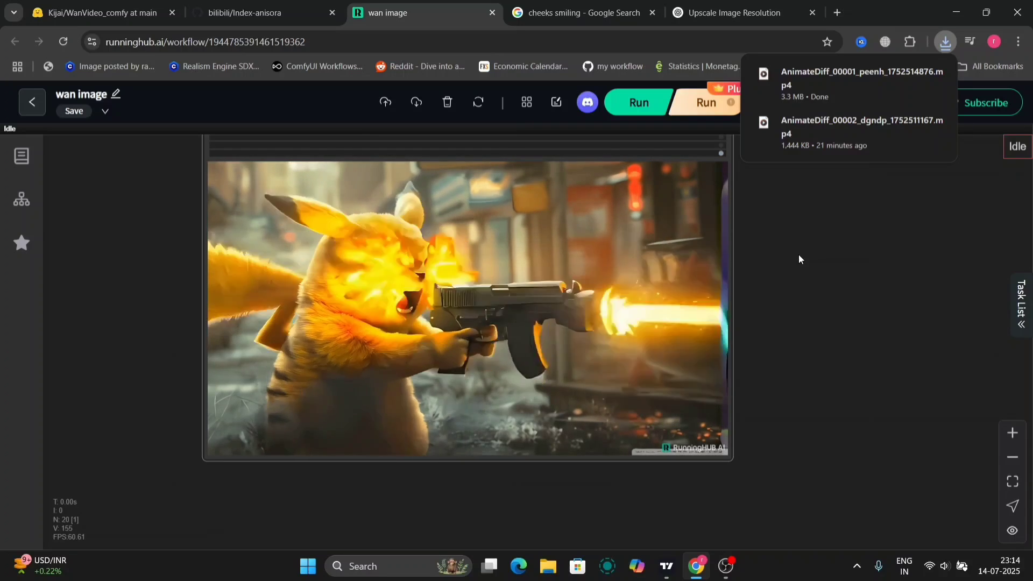
{"action": "left_click", "coordinate": [798, 255]}
{"action": "left_click_drag", "start_coordinate": [799, 254], "coordinate": [832, 313]}
{"action": "scroll", "coordinate": [832, 314], "scroll_direction": "down", "scroll_amount": 3}
{"action": "scroll", "coordinate": [488, 405], "scroll_direction": "down", "scroll_amount": 2}
{"action": "scroll", "coordinate": [510, 401], "scroll_direction": "down", "scroll_amount": 3}
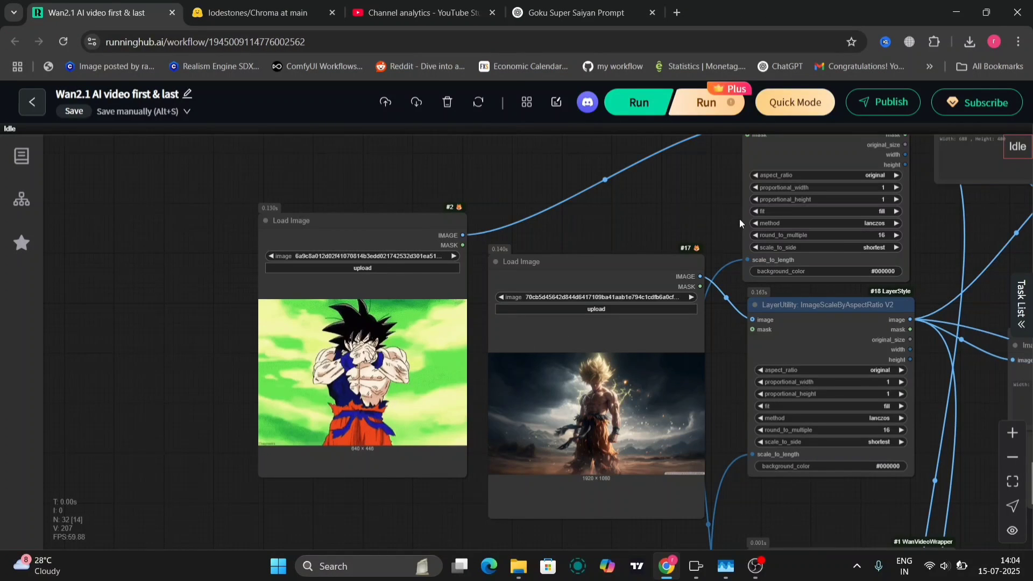
{"action": "scroll", "coordinate": [498, 352], "scroll_direction": "down", "scroll_amount": 3}
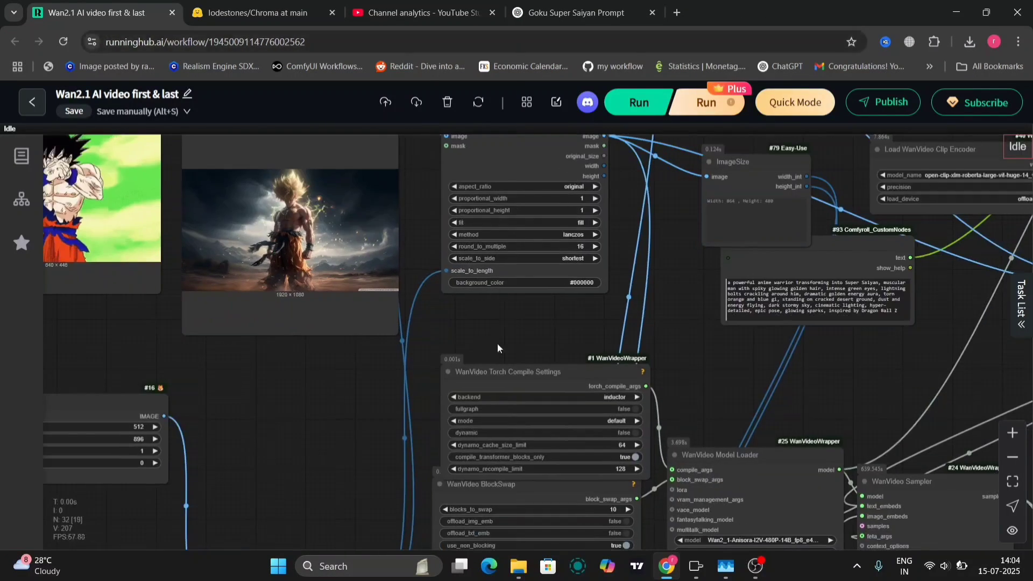
Widen the WanVideo Model Loader to show its full model name and move it up
{"action": "left_click_drag", "start_coordinate": [494, 349], "coordinate": [755, 213]}
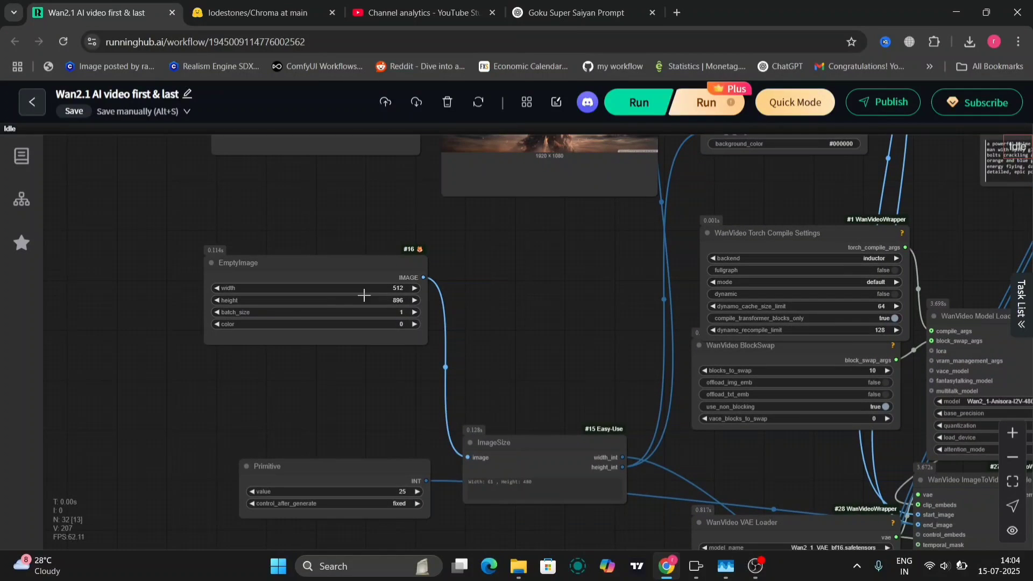
{"action": "scroll", "coordinate": [594, 363], "scroll_direction": "down", "scroll_amount": 2}
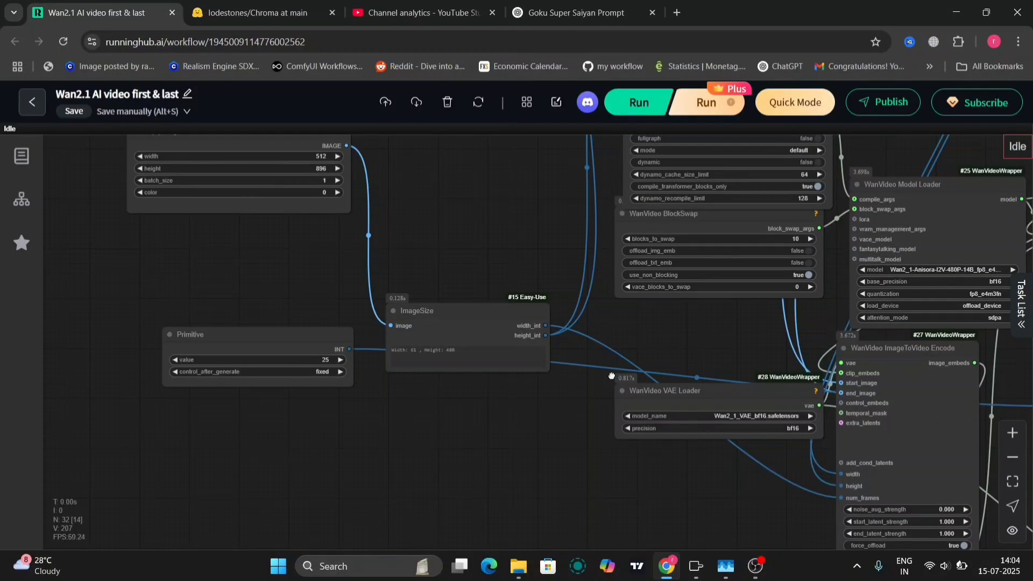
{"action": "scroll", "coordinate": [521, 403], "scroll_direction": "right", "scroll_amount": 5}
{"action": "left_click_drag", "start_coordinate": [364, 436], "coordinate": [312, 458]}
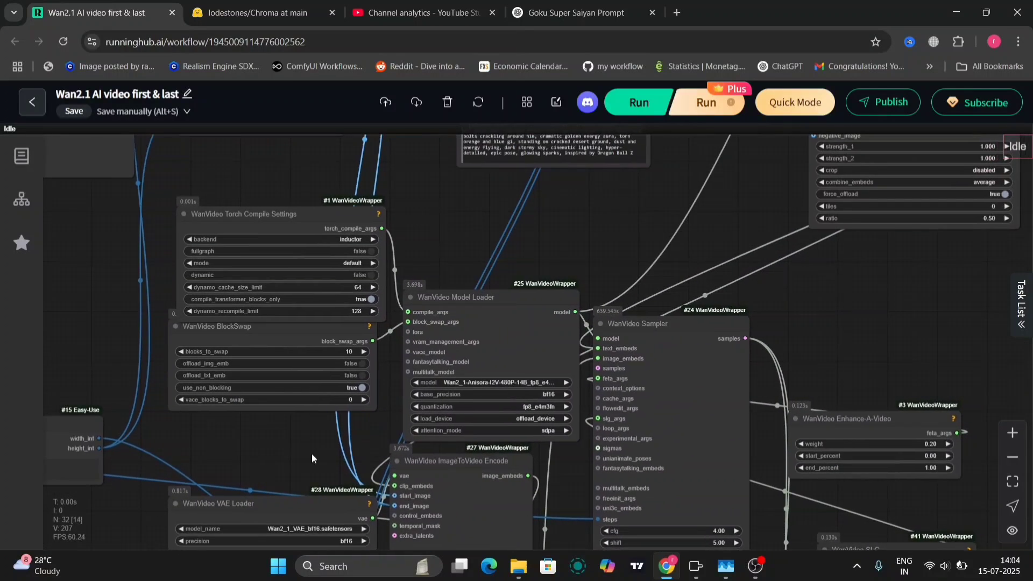
{"action": "left_click_drag", "start_coordinate": [573, 434], "coordinate": [675, 440]}
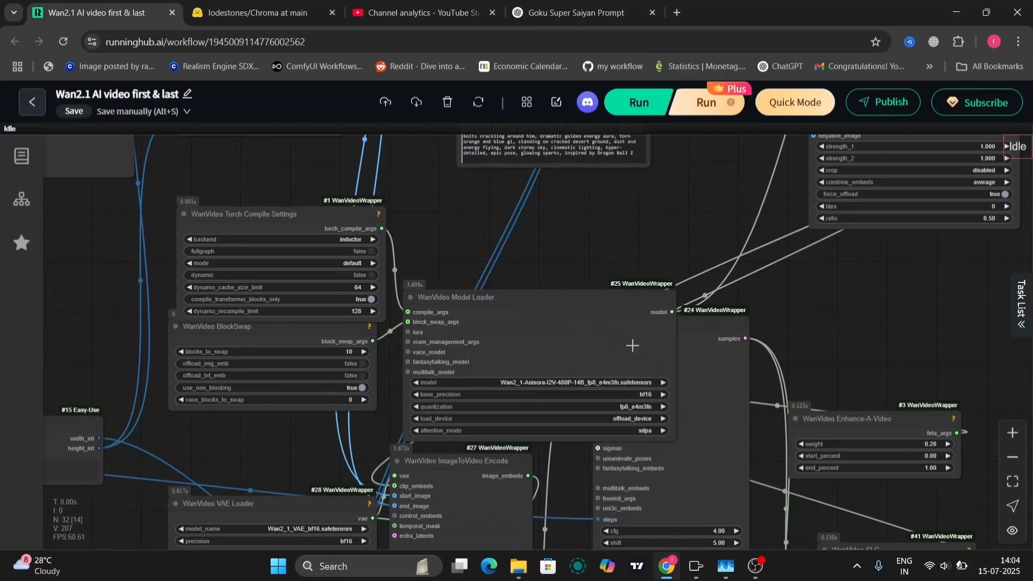
{"action": "left_click_drag", "start_coordinate": [566, 306], "coordinate": [605, 186]}
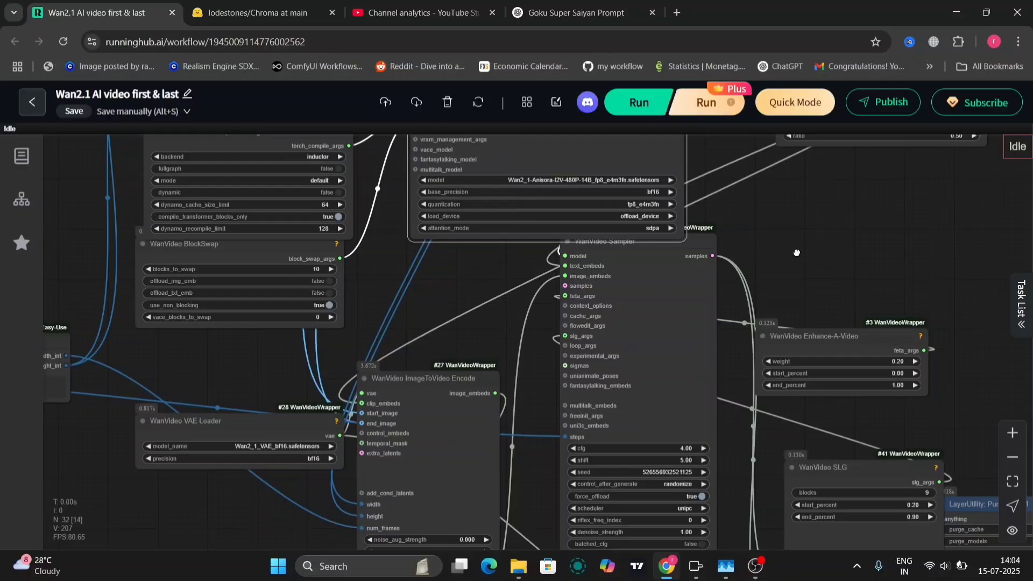
Place the Primitive node (value 25) beside the WanVideo ImageToVideo Encode node
{"action": "left_click_drag", "start_coordinate": [829, 342], "coordinate": [774, 155]}
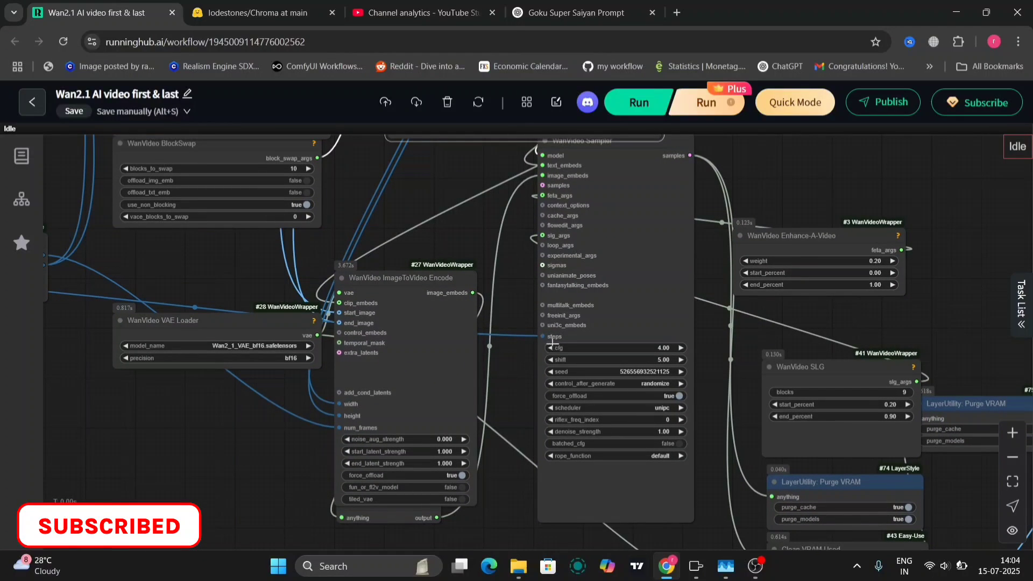
{"action": "left_click_drag", "start_coordinate": [292, 396], "coordinate": [314, 243]}
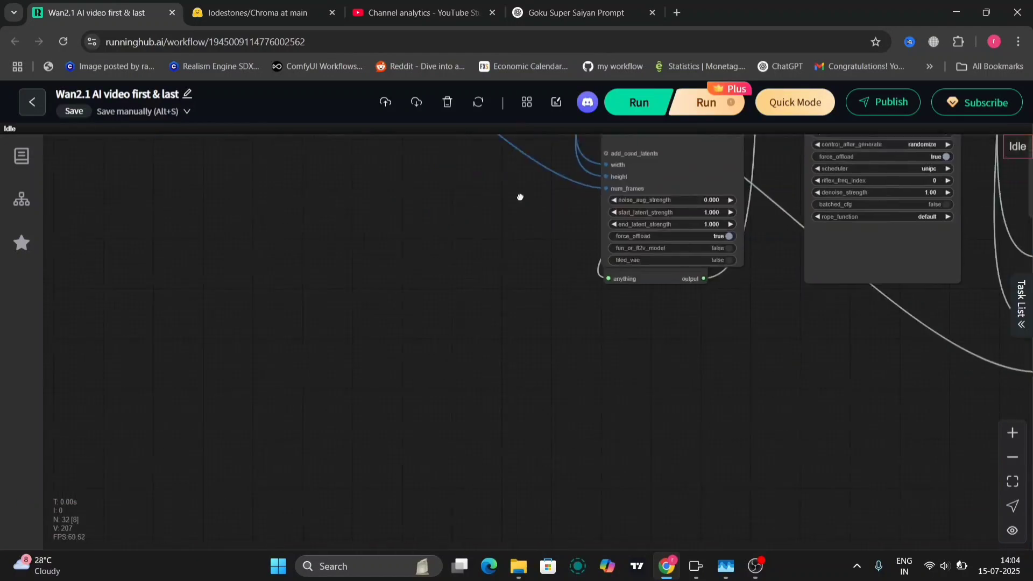
{"action": "left_click_drag", "start_coordinate": [200, 157], "coordinate": [663, 363]}
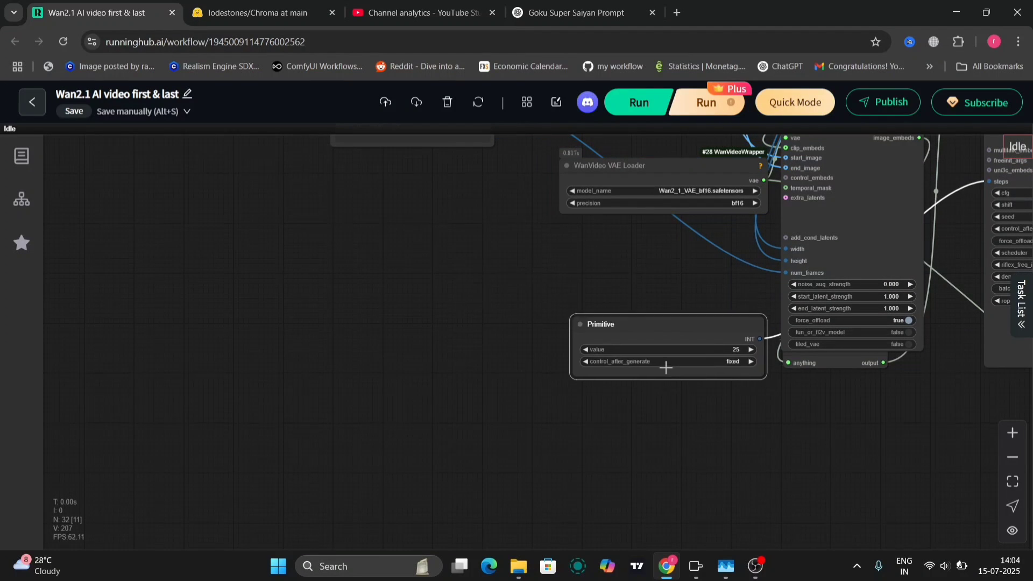
{"action": "mouse_move", "coordinate": [943, 278]}
{"action": "left_mouse_down"}
{"action": "mouse_move", "coordinate": [538, 254]}
{"action": "mouse_move", "coordinate": [469, 370]}
{"action": "left_mouse_up"}
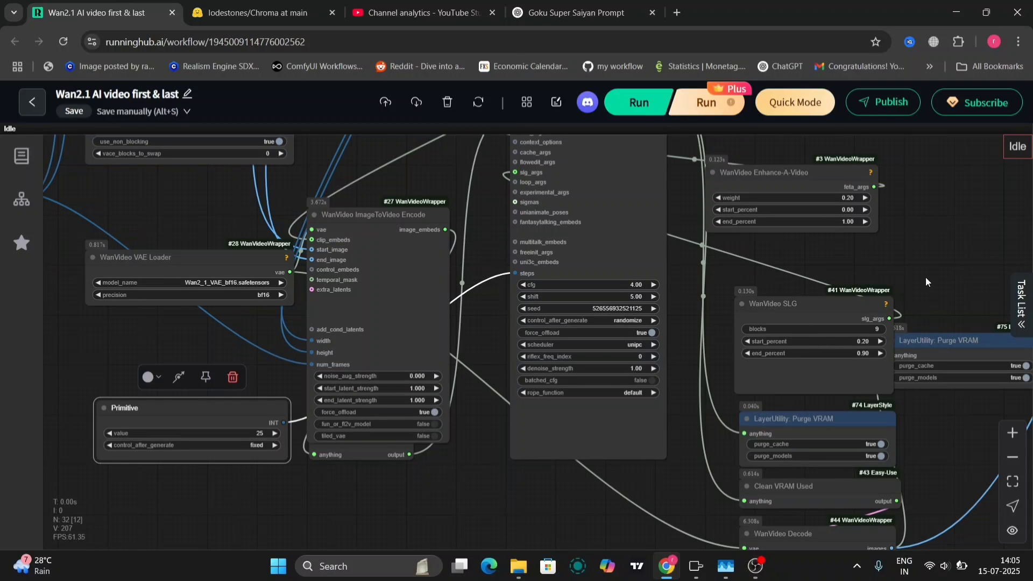
{"action": "mouse_move", "coordinate": [932, 229]}
{"action": "left_mouse_down"}
{"action": "mouse_move", "coordinate": [826, 359]}
{"action": "mouse_move", "coordinate": [793, 535]}
{"action": "left_mouse_up"}
{"action": "left_click_drag", "start_coordinate": [640, 308], "coordinate": [830, 358]}
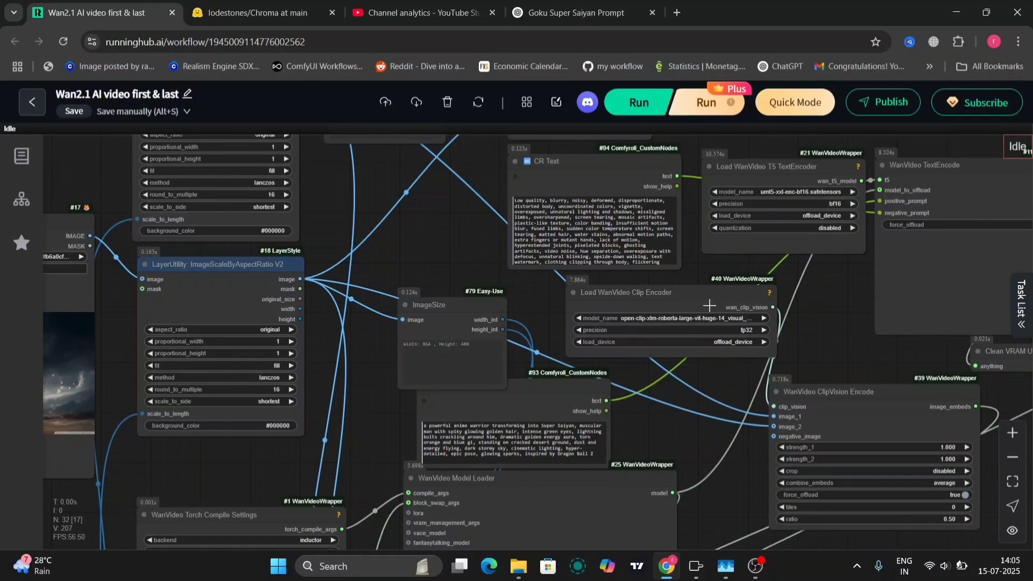
Pan across the Goku image, CR Text, T5 encoder and LayerUtility nodes
{"action": "left_click_drag", "start_coordinate": [828, 276], "coordinate": [792, 462]}
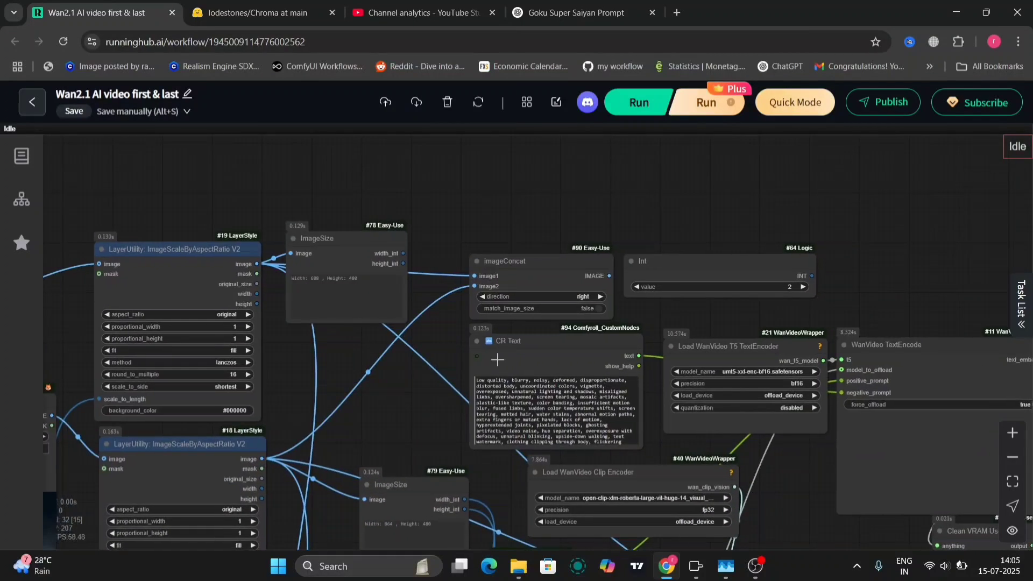
{"action": "left_click_drag", "start_coordinate": [417, 407], "coordinate": [651, 315]}
{"action": "mouse_move", "coordinate": [649, 548]}
{"action": "left_mouse_down"}
{"action": "mouse_move", "coordinate": [650, 461]}
{"action": "mouse_move", "coordinate": [411, 549]}
{"action": "left_mouse_up"}
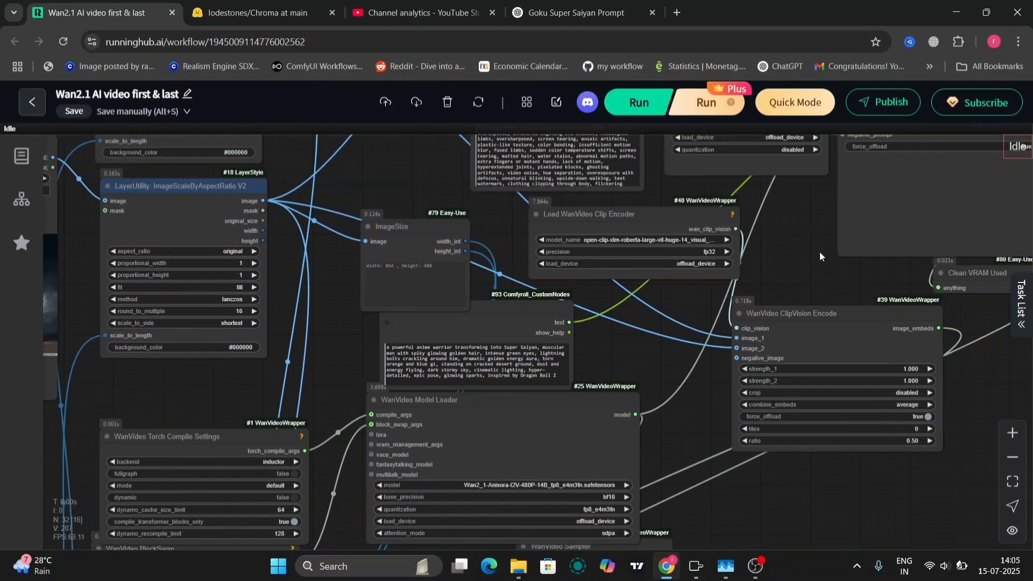
{"action": "left_click_drag", "start_coordinate": [819, 253], "coordinate": [675, 465]}
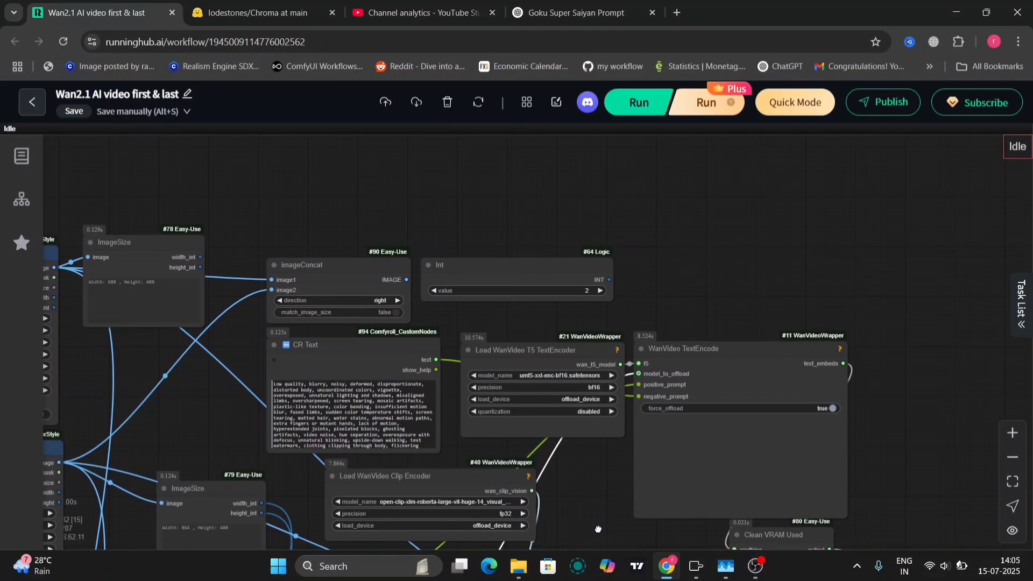
{"action": "mouse_move", "coordinate": [674, 466]}
{"action": "left_mouse_down"}
{"action": "mouse_move", "coordinate": [916, 466]}
{"action": "mouse_move", "coordinate": [901, 376]}
{"action": "left_mouse_up"}
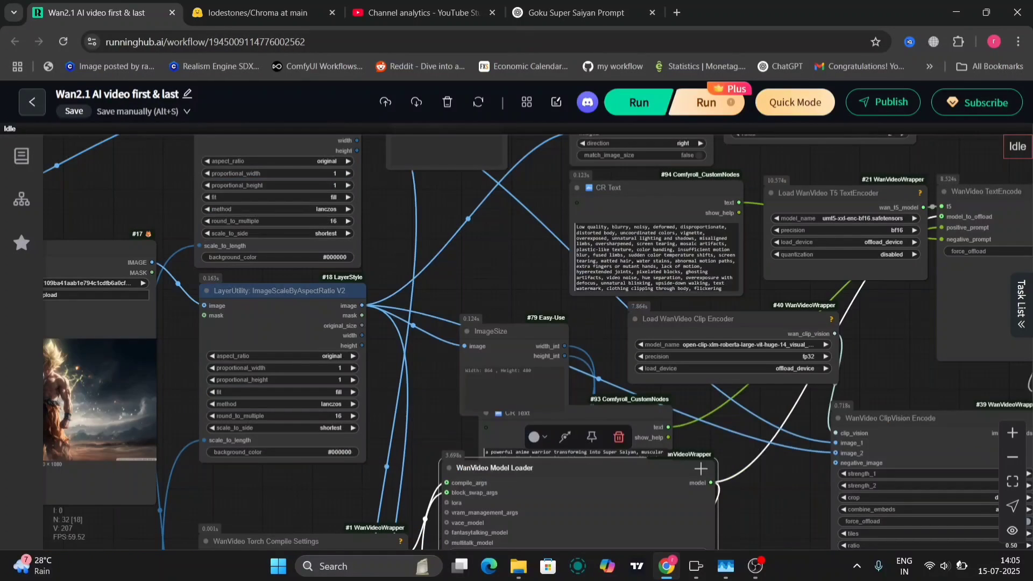
{"action": "left_click", "coordinate": [789, 503]}
Lower the Model Loader and enlarge the CR Text node to reveal the full Super Saiyan prompt
{"action": "left_click_drag", "start_coordinate": [771, 441], "coordinate": [689, 304]}
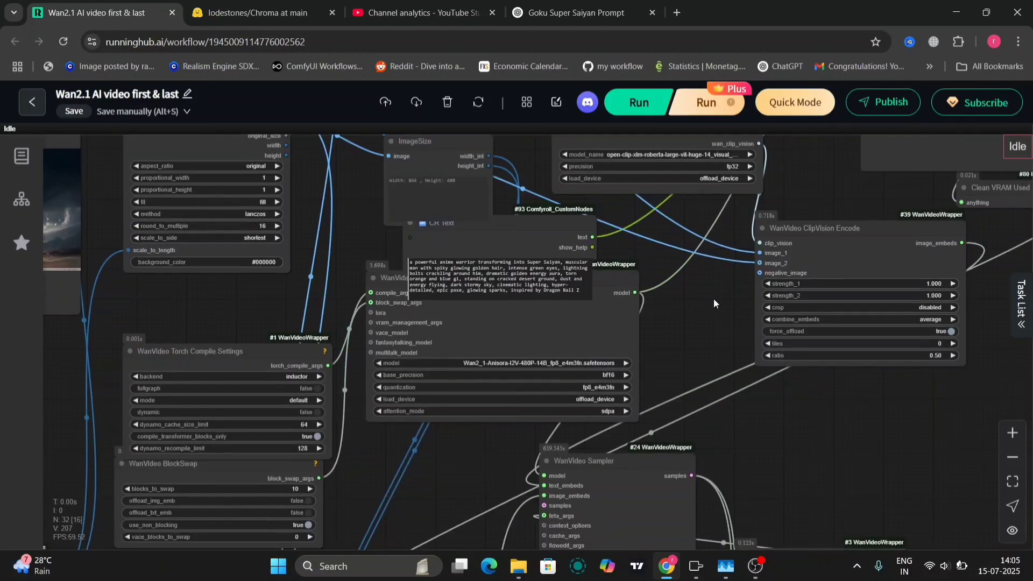
{"action": "left_click_drag", "start_coordinate": [606, 282], "coordinate": [558, 403]}
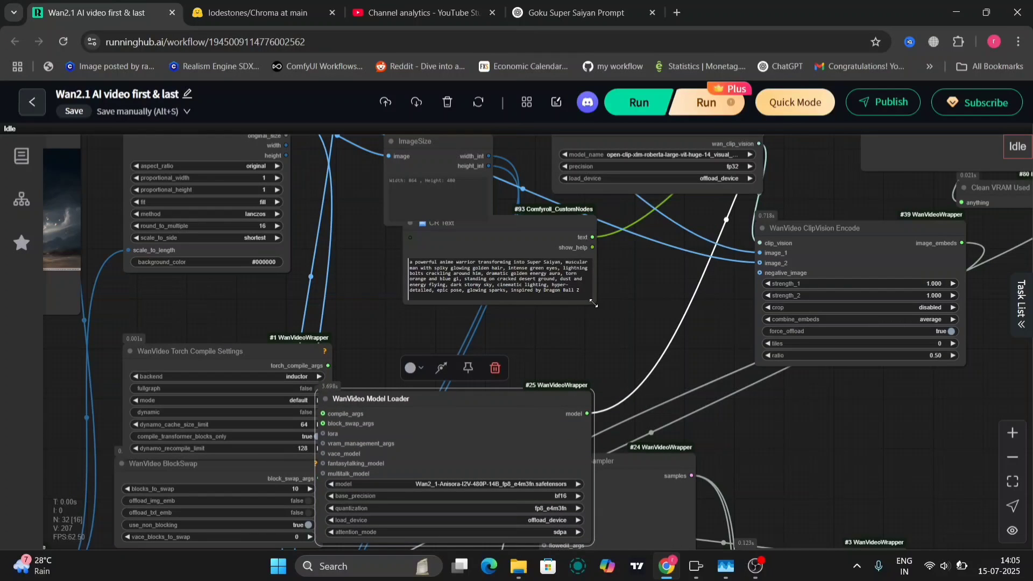
{"action": "left_click_drag", "start_coordinate": [594, 301], "coordinate": [704, 341]}
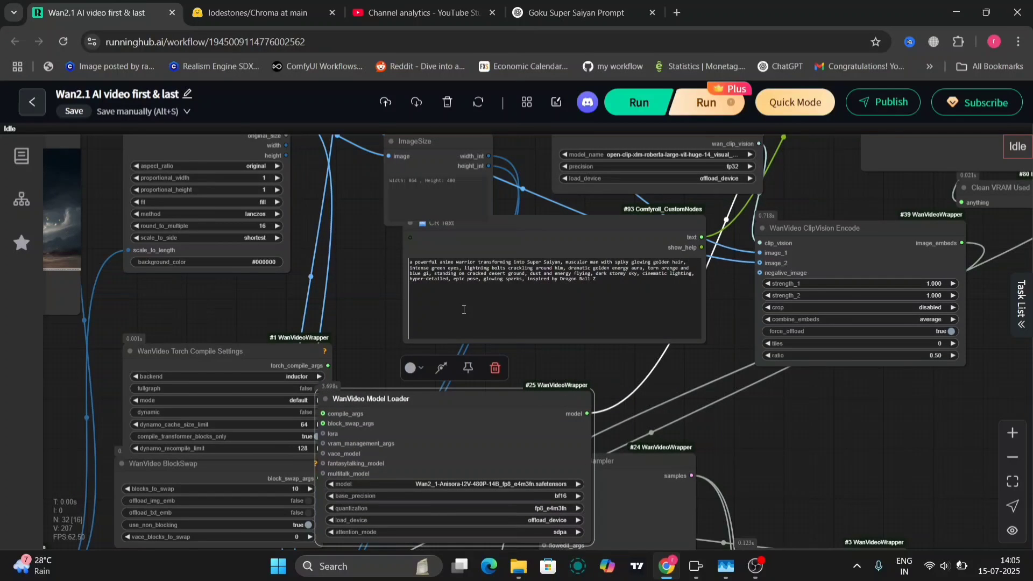
{"action": "scroll", "coordinate": [362, 280], "scroll_direction": "up", "scroll_amount": 3}
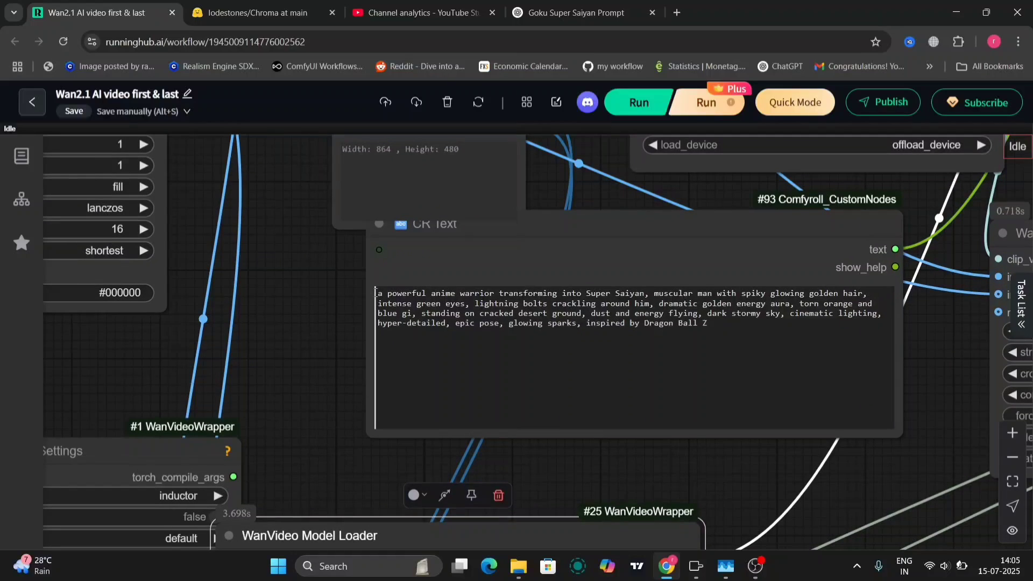
{"action": "mouse_move", "coordinate": [377, 293]}
{"action": "left_mouse_down"}
{"action": "mouse_move", "coordinate": [722, 305]}
{"action": "mouse_move", "coordinate": [772, 330]}
{"action": "left_mouse_up"}
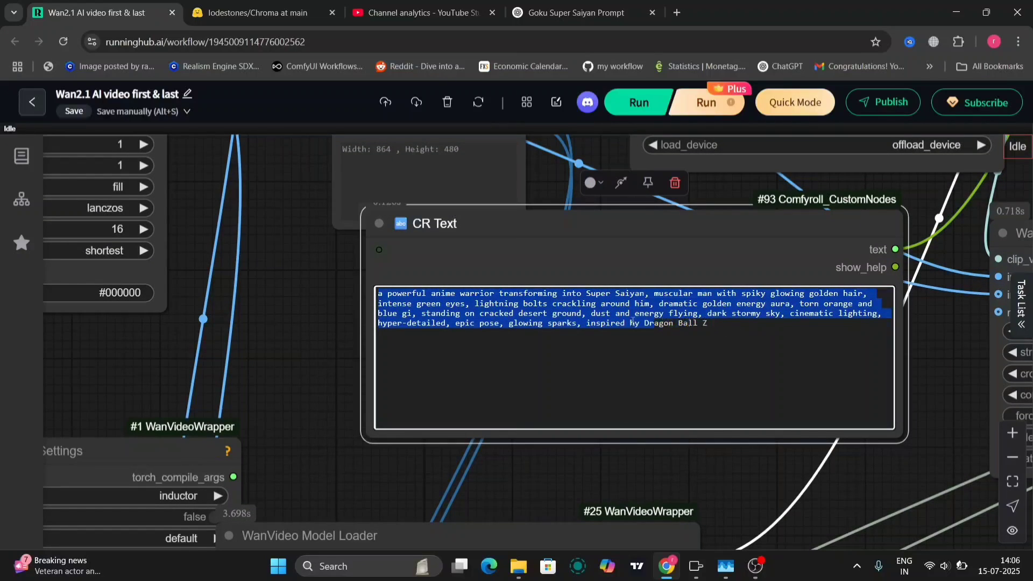
{"action": "left_click", "coordinate": [958, 357]}
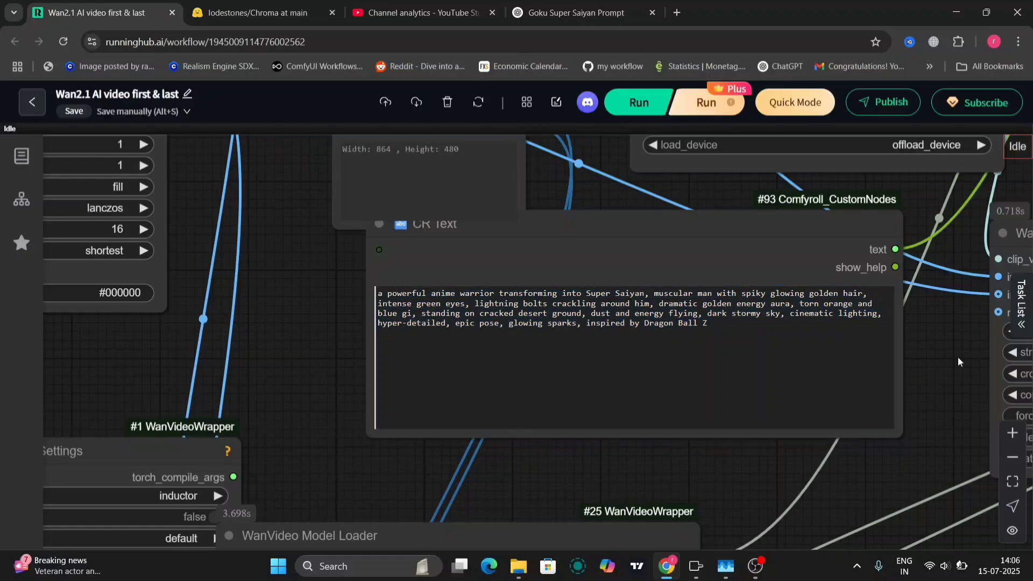
{"action": "scroll", "coordinate": [958, 357], "scroll_direction": "down", "scroll_amount": 5}
{"action": "scroll", "coordinate": [629, 325], "scroll_direction": "up", "scroll_amount": 2}
{"action": "scroll", "coordinate": [629, 325], "scroll_direction": "up", "scroll_amount": 2}
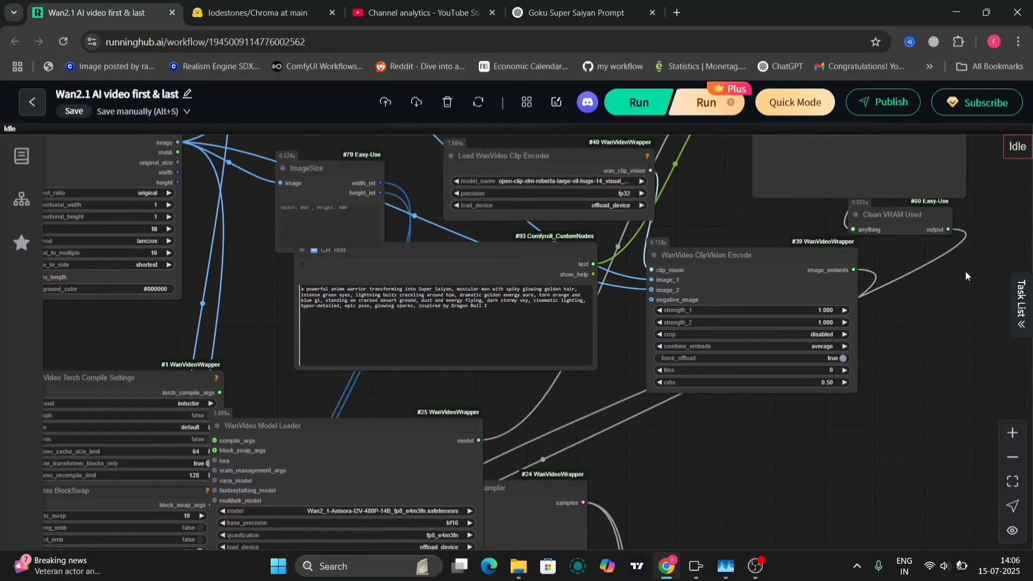
{"action": "scroll", "coordinate": [971, 276], "scroll_direction": "down", "scroll_amount": 2}
{"action": "scroll", "coordinate": [840, 371], "scroll_direction": "down", "scroll_amount": 1}
{"action": "scroll", "coordinate": [707, 465], "scroll_direction": "down", "scroll_amount": 1}
{"action": "scroll", "coordinate": [706, 466], "scroll_direction": "down", "scroll_amount": 1}
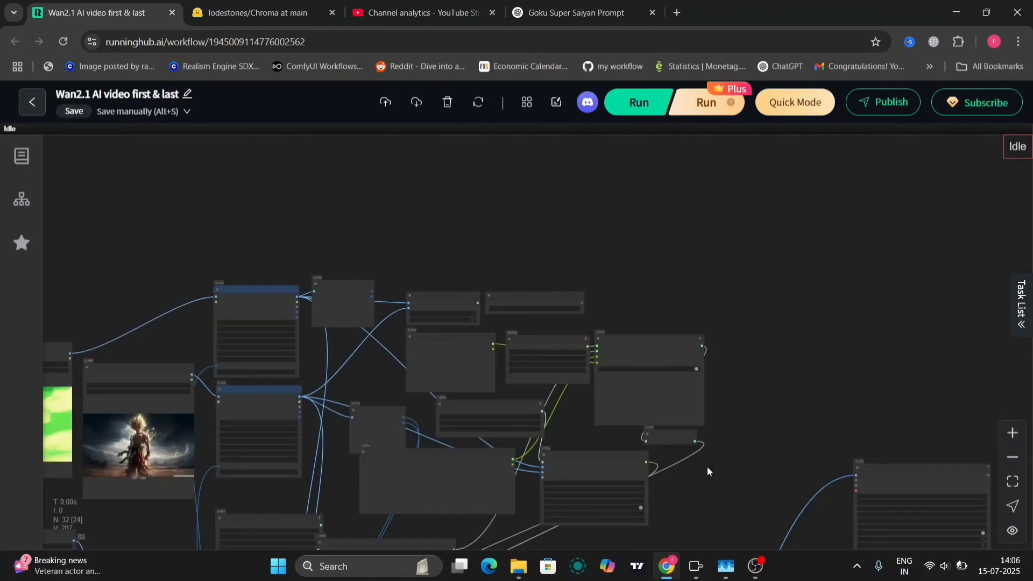
Enlarge the VHS Video Combine preview and save the Goku Super Saiyan animation
{"action": "left_click_drag", "start_coordinate": [707, 465], "coordinate": [283, 221]}
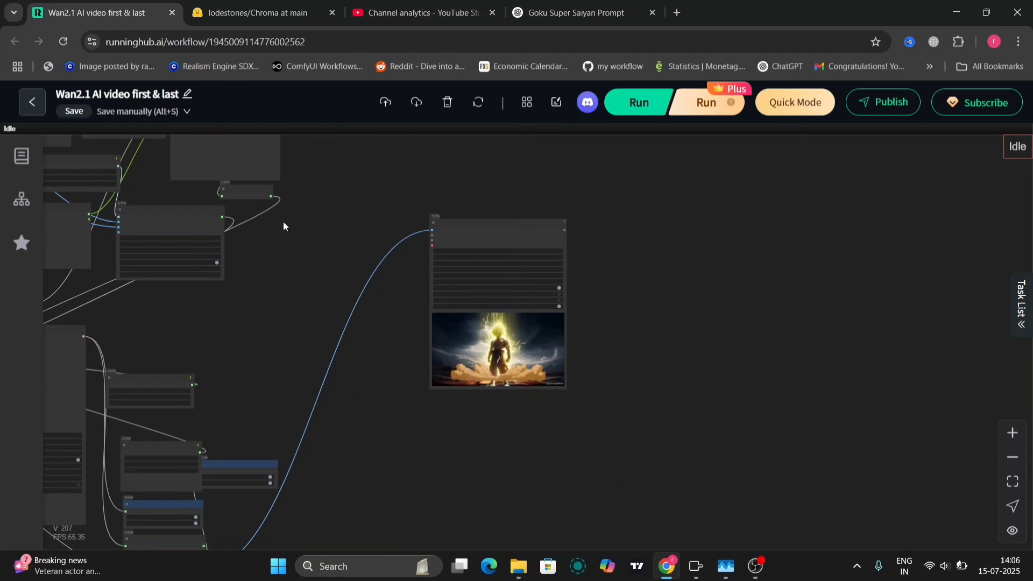
{"action": "scroll", "coordinate": [570, 355], "scroll_direction": "up", "scroll_amount": 5}
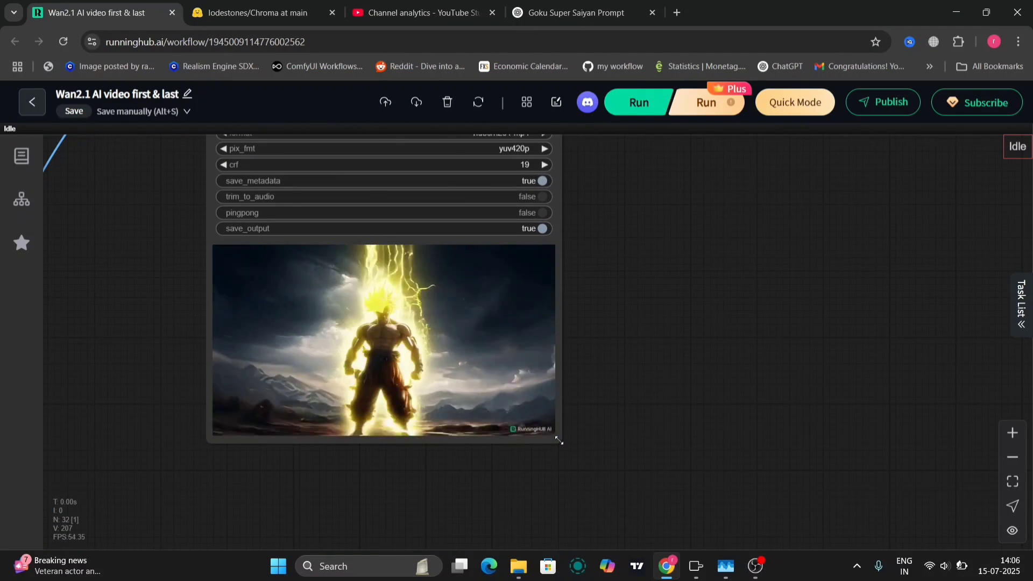
{"action": "left_click_drag", "start_coordinate": [560, 441], "coordinate": [762, 503]}
{"action": "left_click_drag", "start_coordinate": [802, 453], "coordinate": [843, 381]}
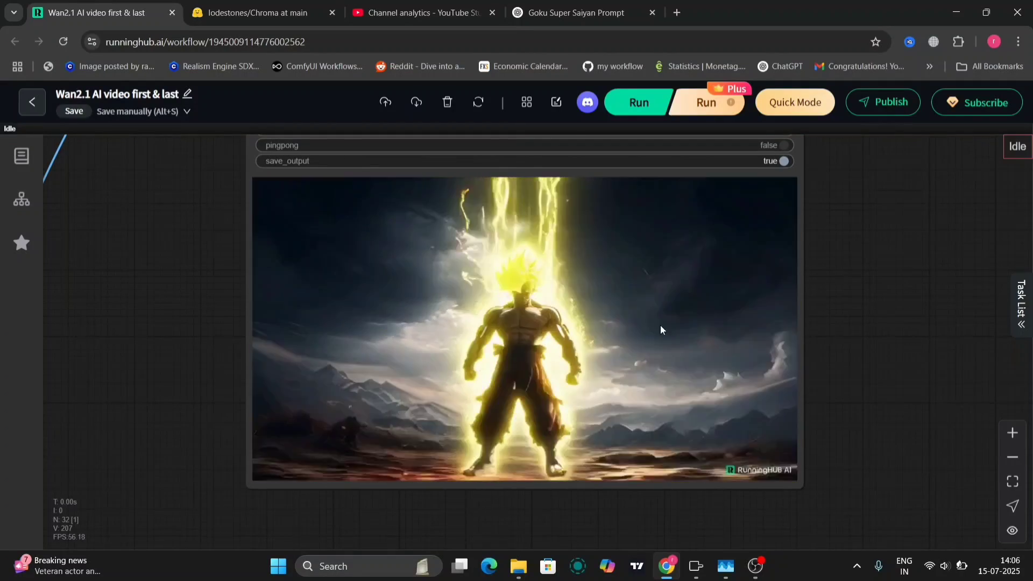
{"action": "right_click", "coordinate": [656, 324]}
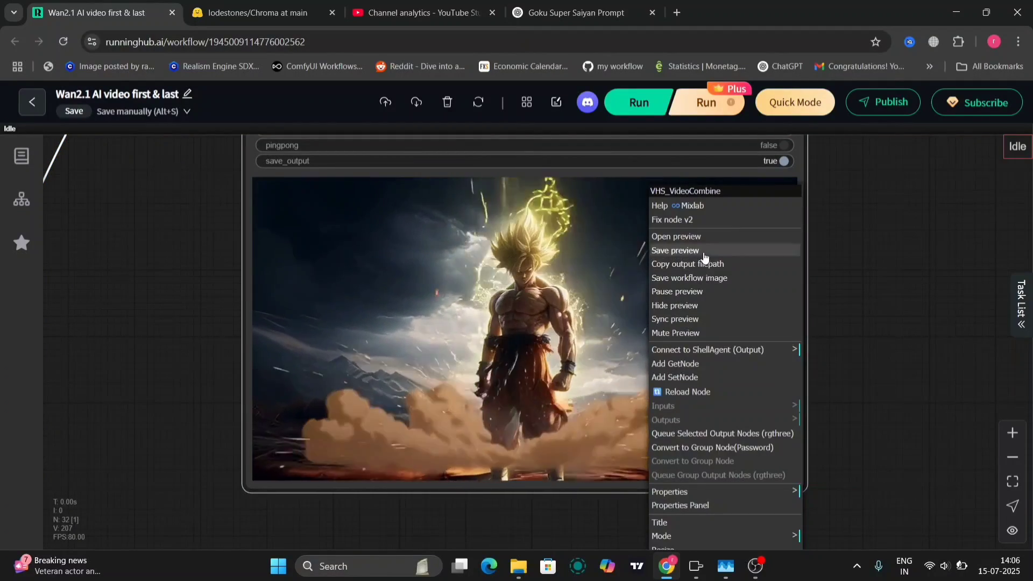
{"action": "left_click", "coordinate": [707, 252]}
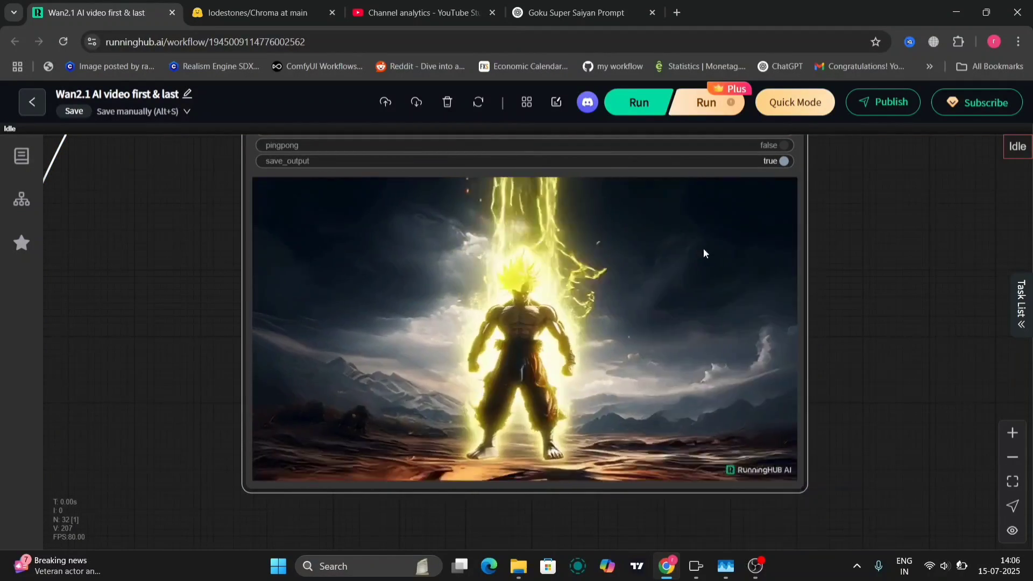
{"action": "scroll", "coordinate": [861, 323], "scroll_direction": "down", "scroll_amount": 4}
{"action": "scroll", "coordinate": [860, 323], "scroll_direction": "down", "scroll_amount": 1}
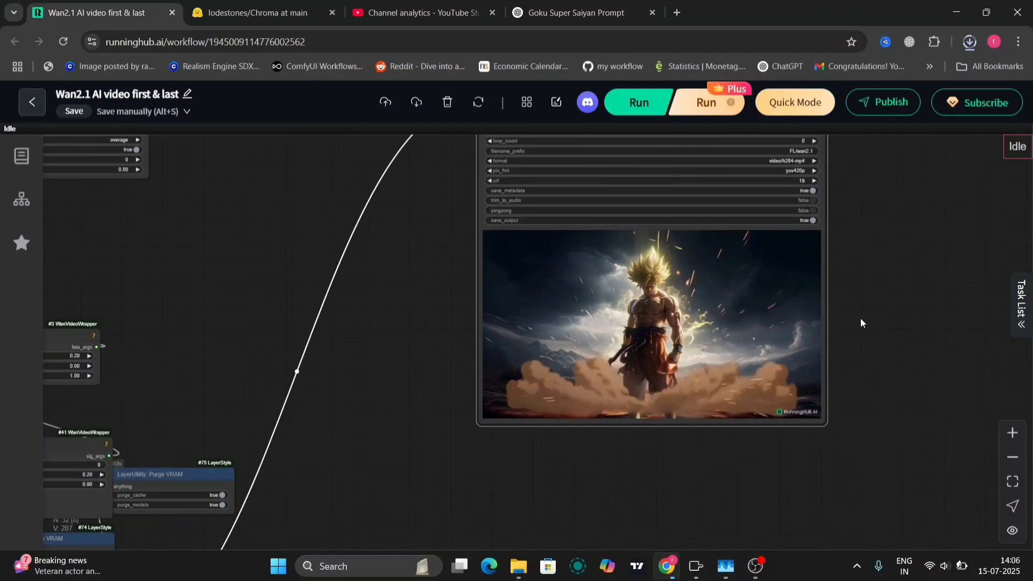
{"action": "left_click_drag", "start_coordinate": [860, 323], "coordinate": [777, 352]}
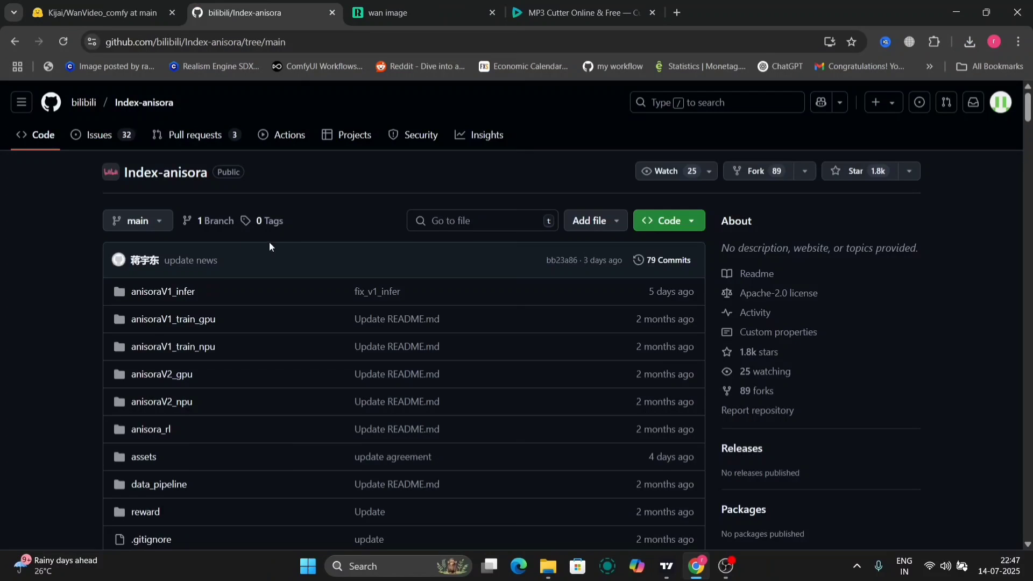
Switch to the Kijai/WanVideo_comfy Hugging Face tab listing the Wan2_1 Anisora I2V 480P files
{"action": "left_click", "coordinate": [110, 11]}
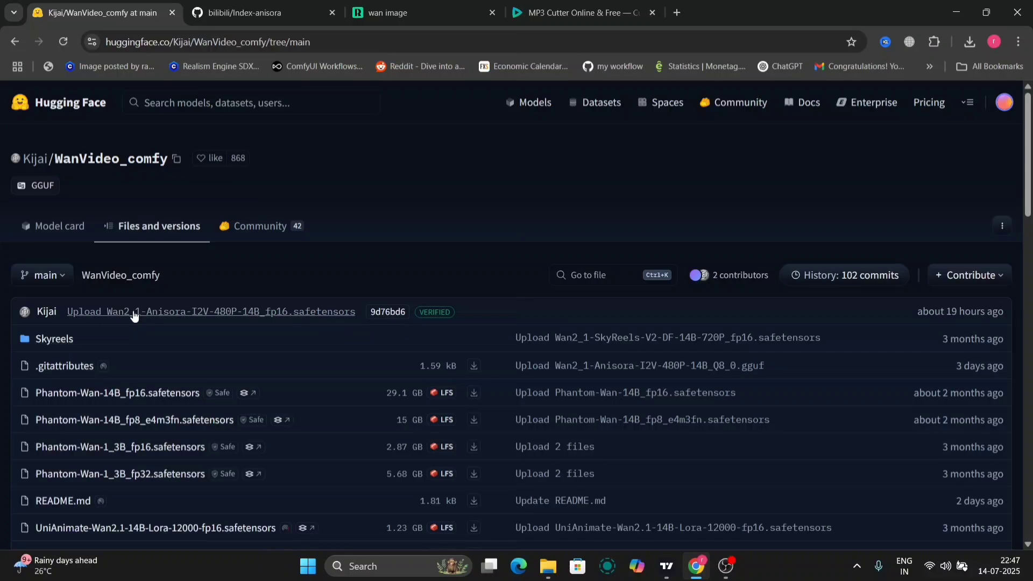
{"action": "scroll", "coordinate": [374, 386], "scroll_direction": "down", "scroll_amount": 3}
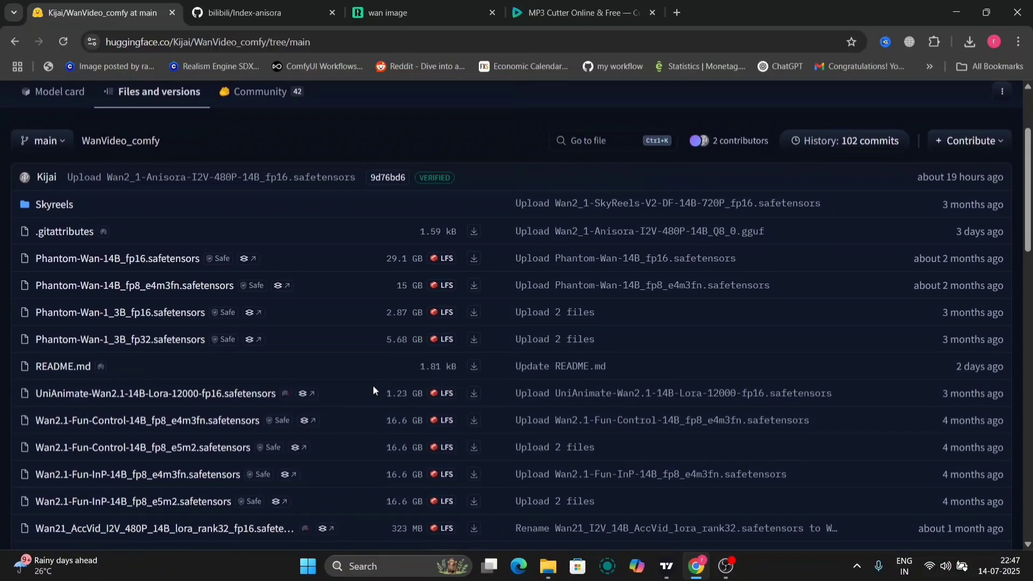
{"action": "scroll", "coordinate": [373, 385], "scroll_direction": "down", "scroll_amount": 3}
{"action": "scroll", "coordinate": [373, 385], "scroll_direction": "down", "scroll_amount": 3}
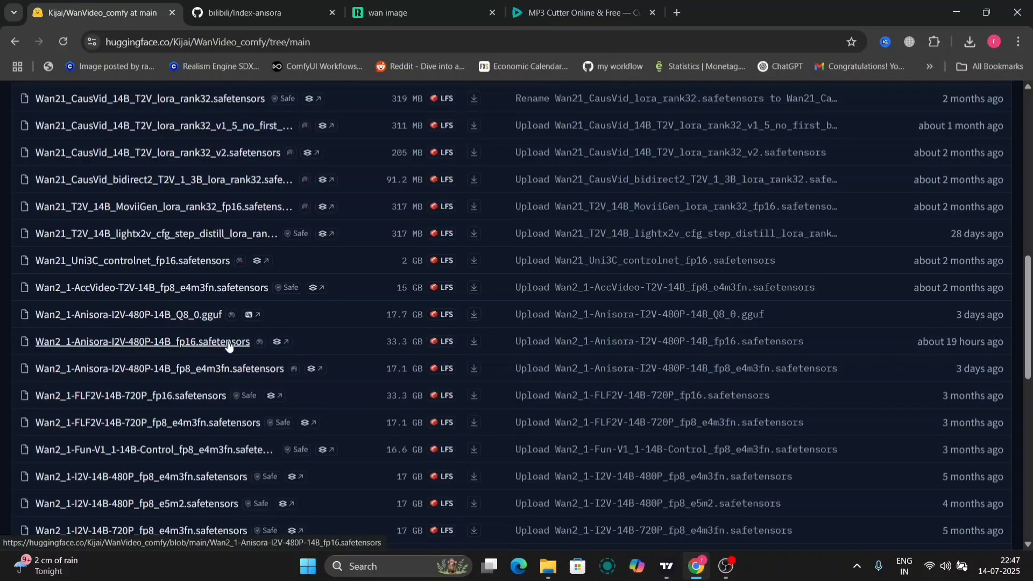
On the Index-anisora README, unmute the demo video and zoom out to the Temporal Control table
{"action": "left_click", "coordinate": [250, 9]}
{"action": "scroll", "coordinate": [30, 464], "scroll_direction": "down", "scroll_amount": 5}
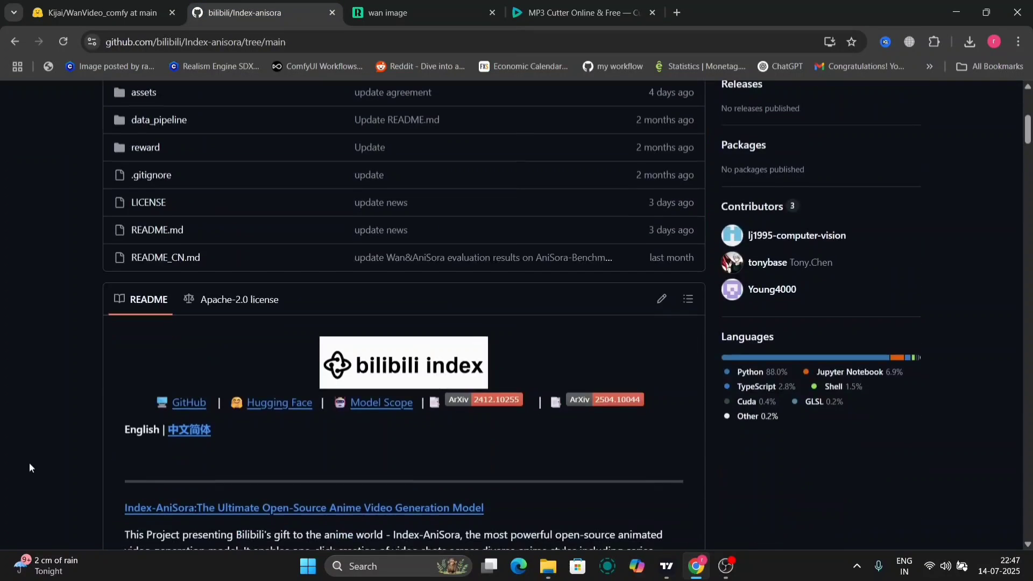
{"action": "scroll", "coordinate": [29, 463], "scroll_direction": "down", "scroll_amount": 2}
{"action": "scroll", "coordinate": [29, 464], "scroll_direction": "down", "scroll_amount": 2}
{"action": "scroll", "coordinate": [29, 463], "scroll_direction": "down", "scroll_amount": 3}
{"action": "scroll", "coordinate": [30, 462], "scroll_direction": "down", "scroll_amount": 1}
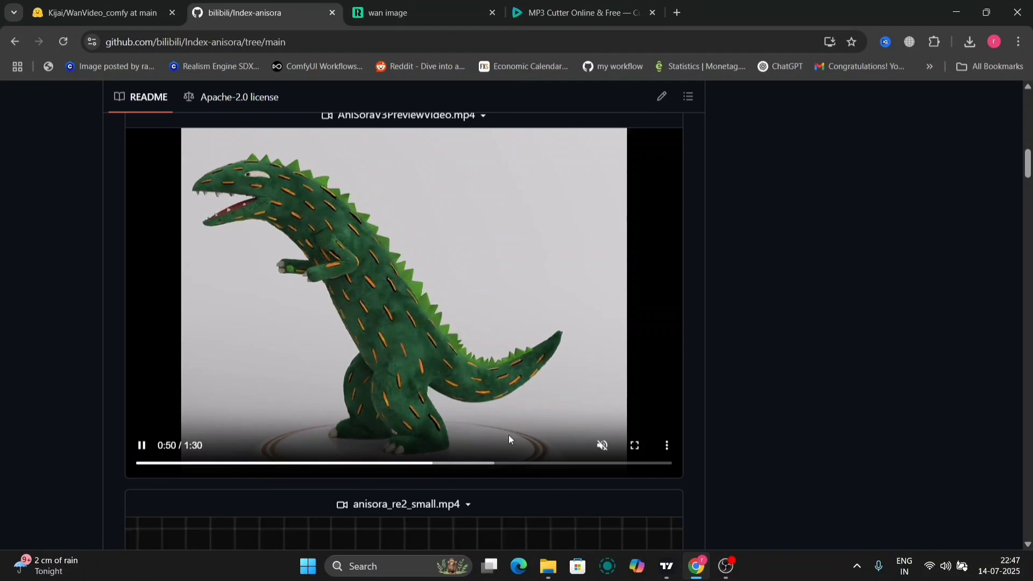
{"action": "left_click", "coordinate": [603, 444]}
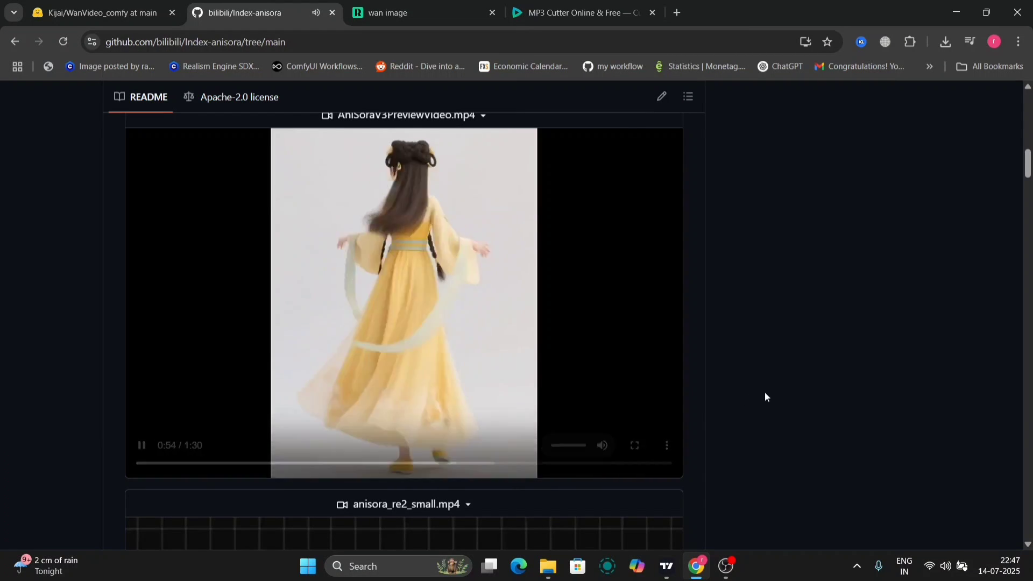
{"action": "scroll", "coordinate": [763, 396], "scroll_direction": "down", "scroll_amount": 1}
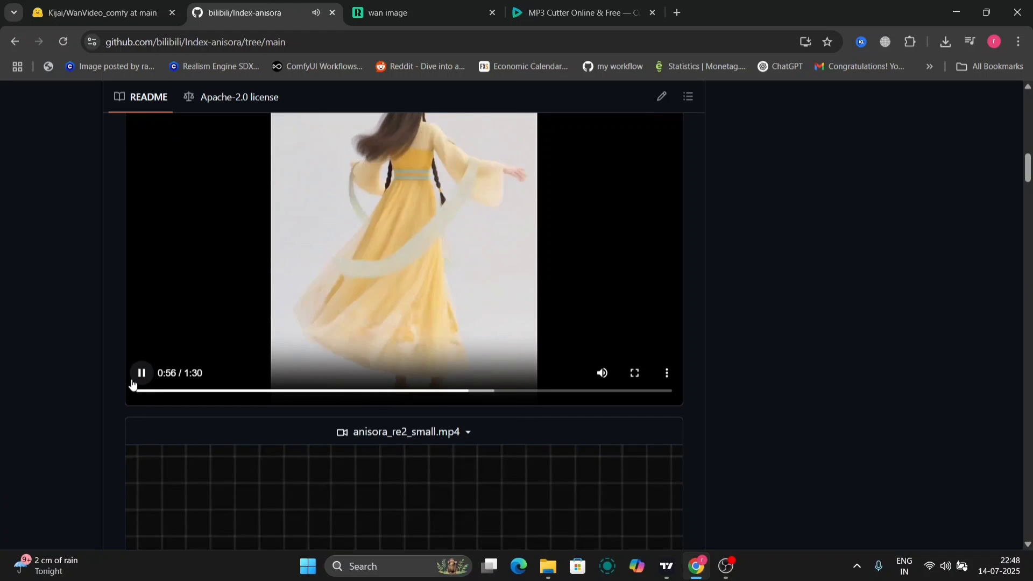
{"action": "scroll", "coordinate": [737, 378], "scroll_direction": "down", "scroll_amount": 5}
{"action": "scroll", "coordinate": [737, 378], "scroll_direction": "down", "scroll_amount": 4}
{"action": "scroll", "coordinate": [737, 378], "scroll_direction": "down", "scroll_amount": 5}
{"action": "scroll", "coordinate": [737, 378], "scroll_direction": "down", "scroll_amount": 3}
{"action": "scroll", "coordinate": [737, 382], "scroll_direction": "down", "scroll_amount": 1}
{"action": "scroll", "coordinate": [737, 382], "scroll_direction": "up", "scroll_amount": 1}
{"action": "scroll", "coordinate": [737, 381], "scroll_direction": "up", "scroll_amount": 2}
{"action": "scroll", "coordinate": [737, 382], "scroll_direction": "down", "scroll_amount": 5}
{"action": "scroll", "coordinate": [738, 380], "scroll_direction": "down", "scroll_amount": 2}
{"action": "scroll", "coordinate": [738, 379], "scroll_direction": "down", "scroll_amount": 5}
{"action": "scroll", "coordinate": [738, 379], "scroll_direction": "down", "scroll_amount": 2}
{"action": "scroll", "coordinate": [736, 381], "scroll_direction": "down", "scroll_amount": 5}
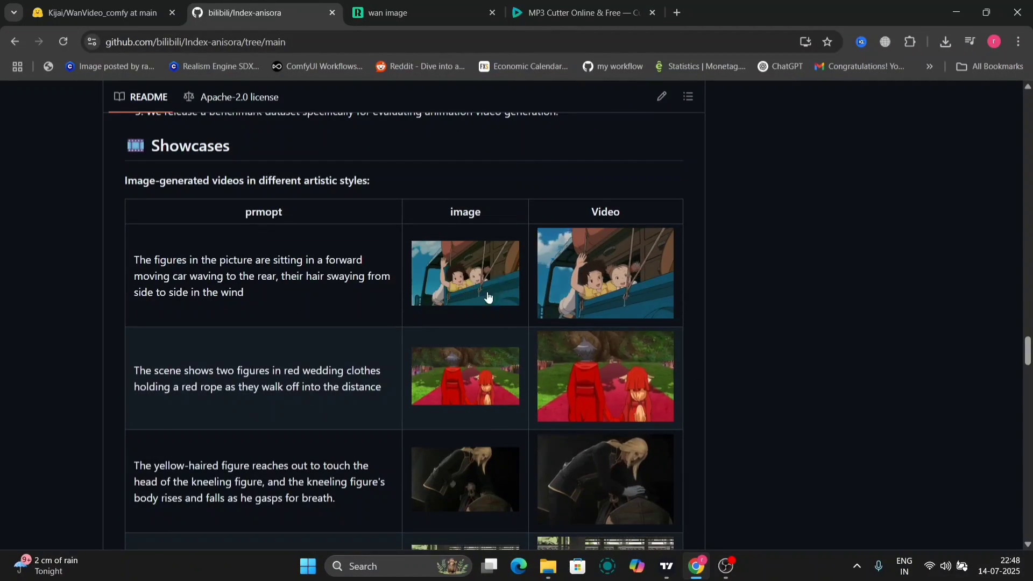
{"action": "scroll", "coordinate": [480, 301], "scroll_direction": "up", "scroll_amount": 1}
{"action": "scroll", "coordinate": [478, 301], "scroll_direction": "up", "scroll_amount": 3, "text": "ctrl"}
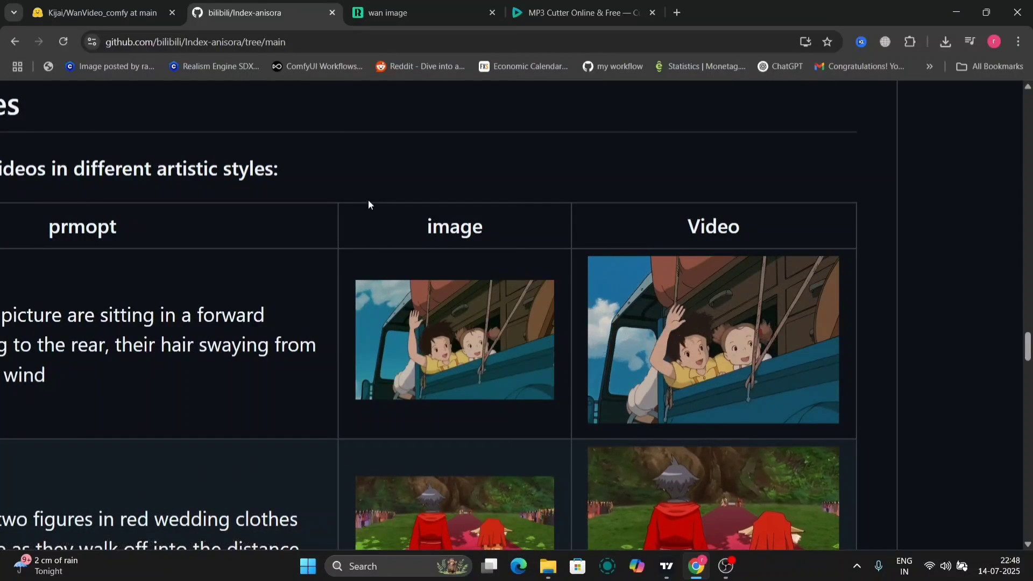
{"action": "scroll", "coordinate": [368, 199], "scroll_direction": "left", "scroll_amount": 3}
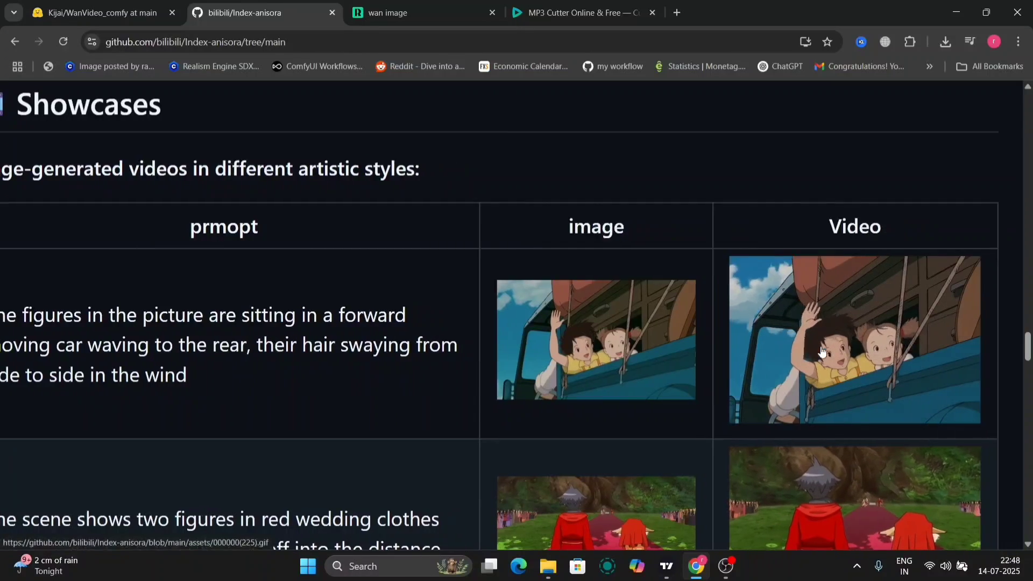
{"action": "scroll", "coordinate": [827, 348], "scroll_direction": "down", "scroll_amount": 3}
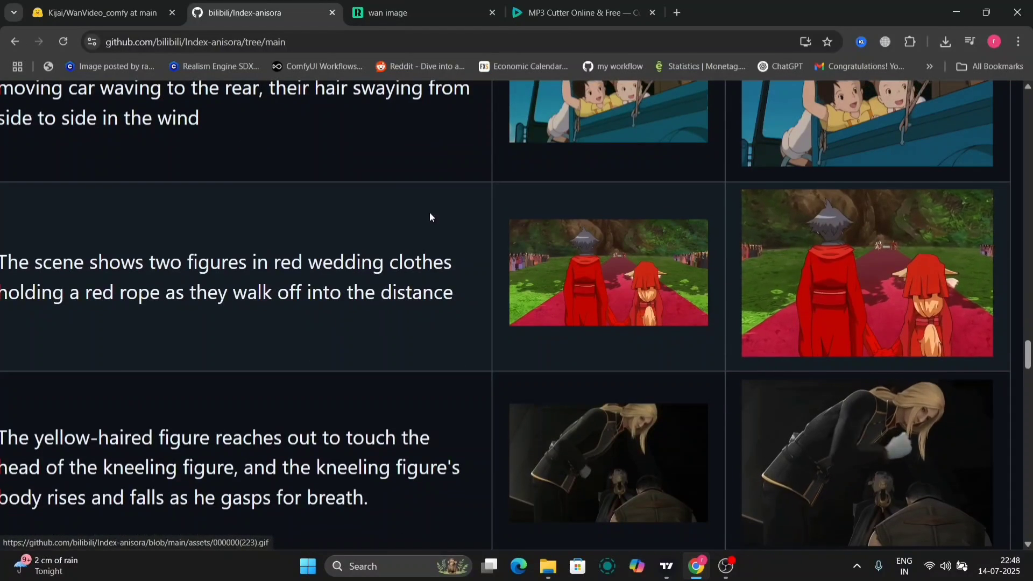
{"action": "scroll", "coordinate": [323, 404], "scroll_direction": "down", "scroll_amount": 1}
{"action": "scroll", "coordinate": [244, 472], "scroll_direction": "left", "scroll_amount": 1}
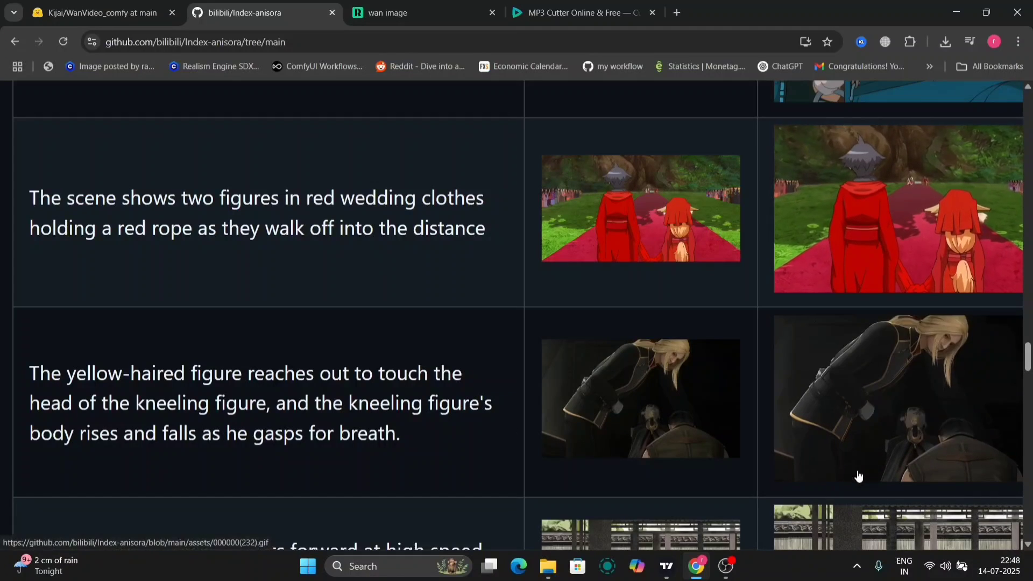
{"action": "scroll", "coordinate": [858, 475], "scroll_direction": "down", "scroll_amount": 5}
{"action": "key", "text": "ctrl+minus"}
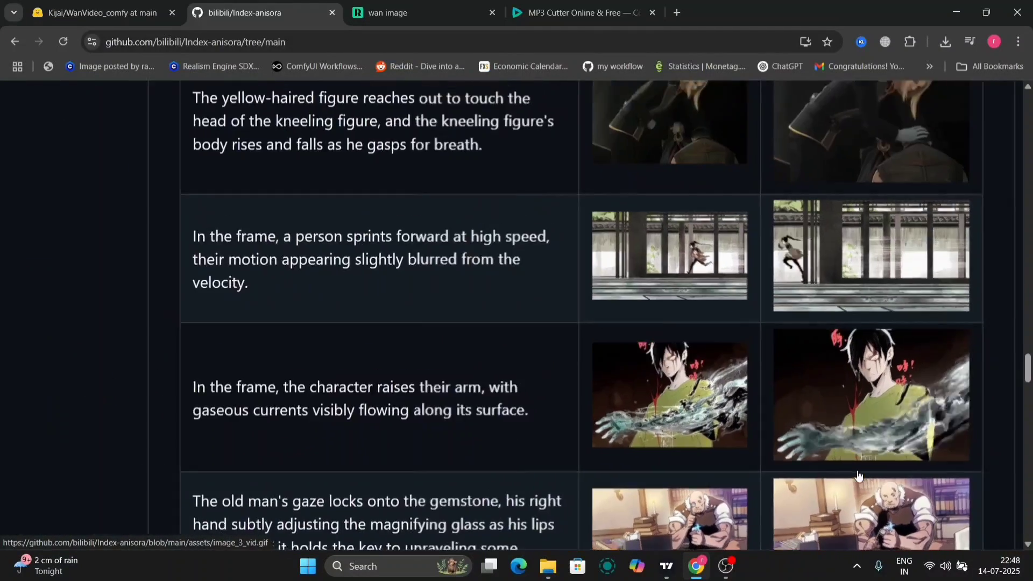
{"action": "scroll", "coordinate": [858, 476], "scroll_direction": "down", "scroll_amount": 2}
{"action": "scroll", "coordinate": [857, 475], "scroll_direction": "down", "scroll_amount": 2}
{"action": "scroll", "coordinate": [857, 475], "scroll_direction": "down", "scroll_amount": 1}
{"action": "key", "text": "ctrl+minus"}
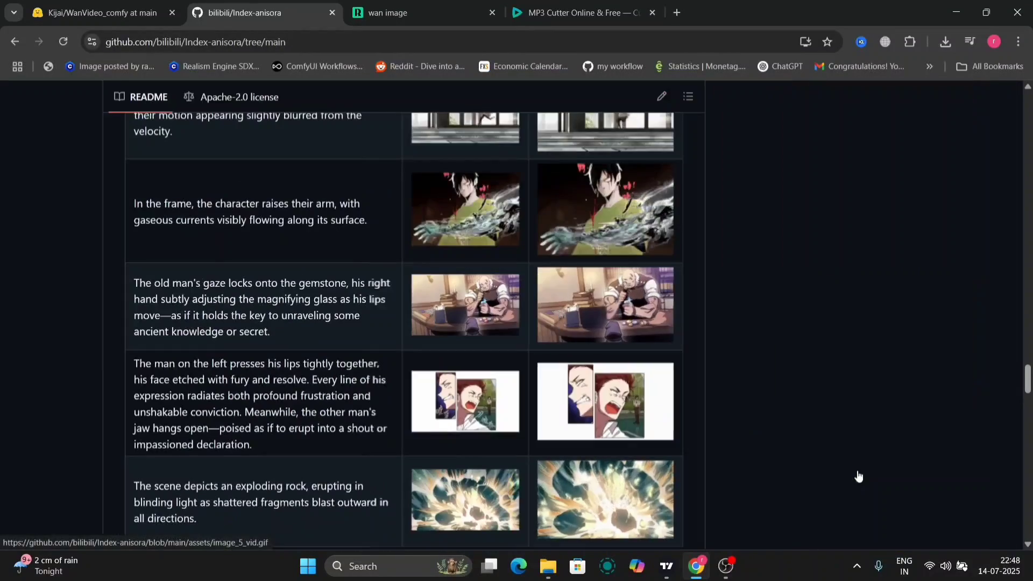
{"action": "scroll", "coordinate": [479, 406], "scroll_direction": "down", "scroll_amount": 4}
{"action": "scroll", "coordinate": [478, 399], "scroll_direction": "down", "scroll_amount": 1}
{"action": "scroll", "coordinate": [478, 399], "scroll_direction": "down", "scroll_amount": 1}
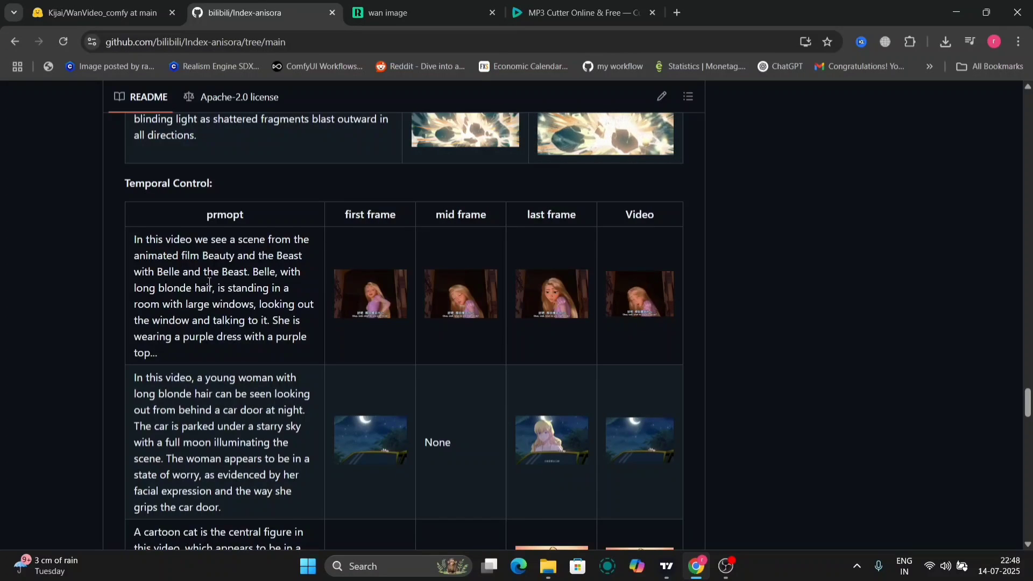
{"action": "scroll", "coordinate": [210, 282], "scroll_direction": "up", "scroll_amount": 1}
{"action": "scroll", "coordinate": [209, 282], "scroll_direction": "up", "scroll_amount": 5}
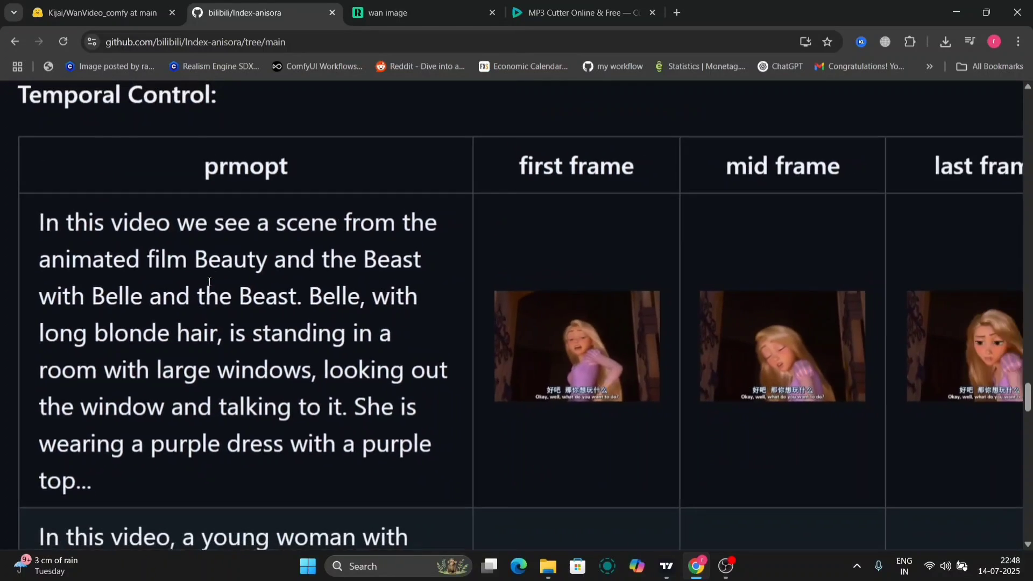
{"action": "scroll", "coordinate": [209, 282], "scroll_direction": "down", "scroll_amount": 3}
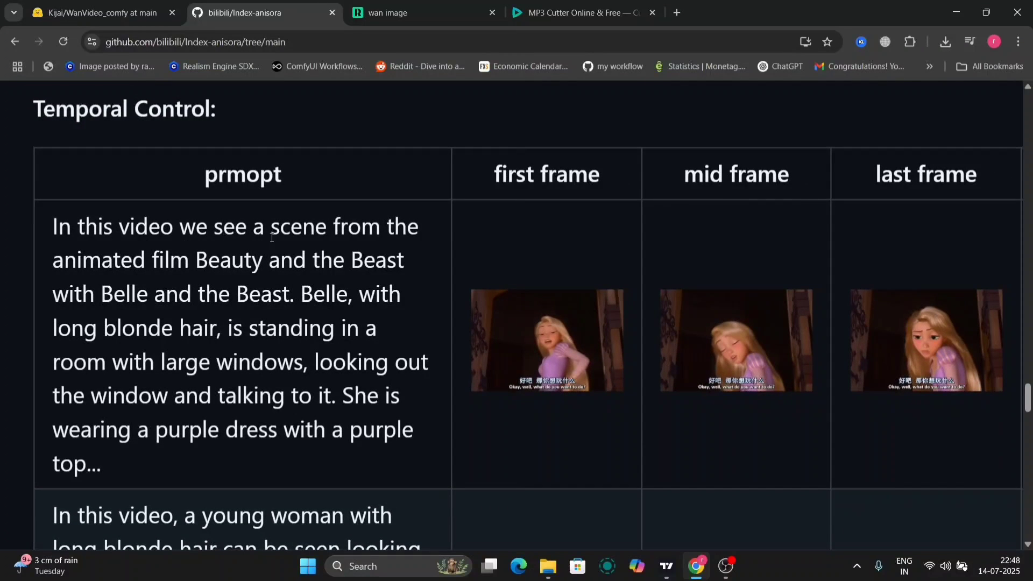
Highlight the Beauty and the Beast prompt text and its example frames in the Temporal Control table
{"action": "mouse_move", "coordinate": [333, 221]}
{"action": "left_mouse_down"}
{"action": "mouse_move", "coordinate": [376, 317]}
{"action": "mouse_move", "coordinate": [376, 364]}
{"action": "mouse_move", "coordinate": [401, 386]}
{"action": "left_mouse_up"}
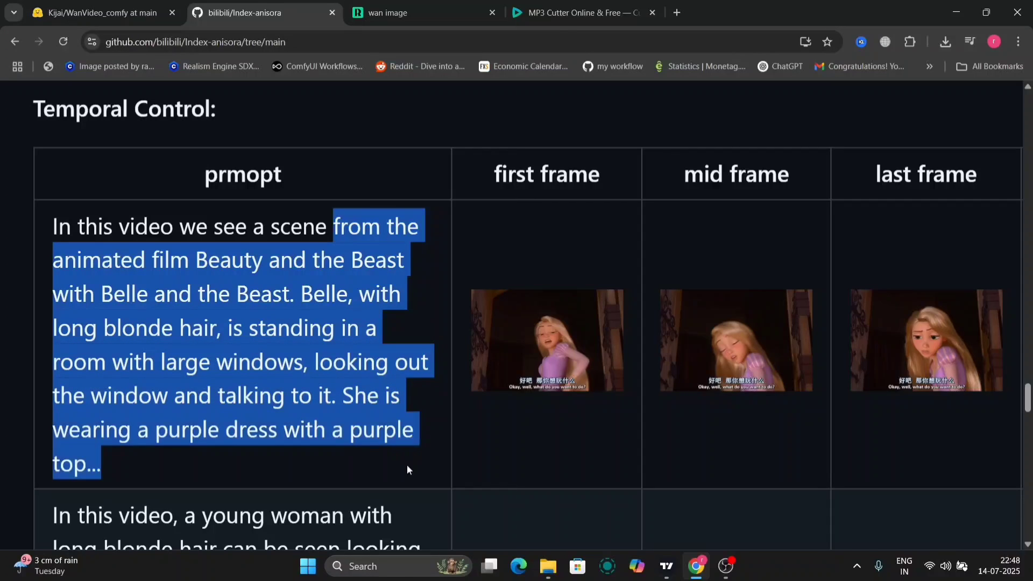
{"action": "left_click_drag", "start_coordinate": [408, 477], "coordinate": [718, 356]}
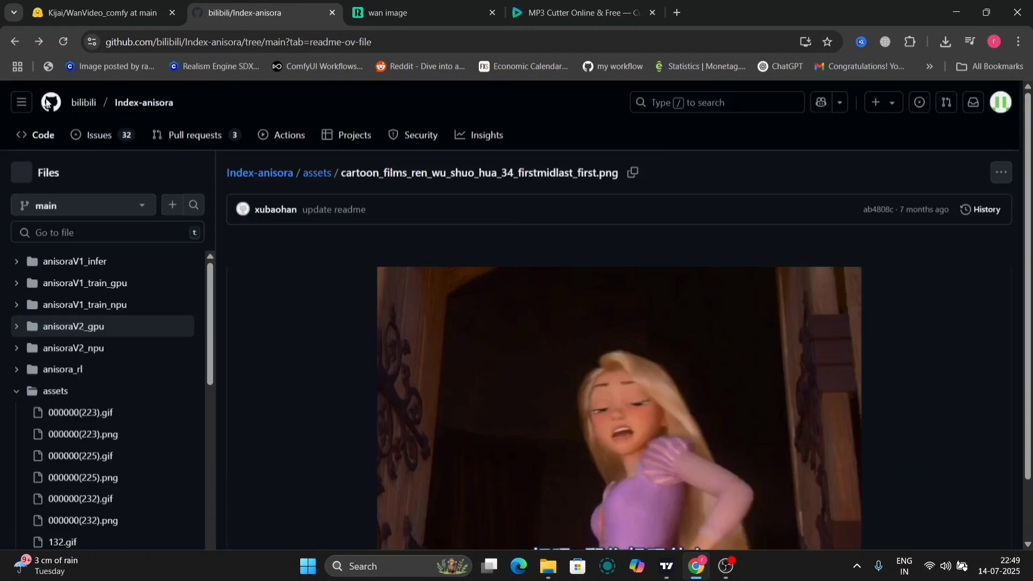
{"action": "scroll", "coordinate": [430, 351], "scroll_direction": "up", "scroll_amount": 1}
{"action": "scroll", "coordinate": [430, 351], "scroll_direction": "down", "scroll_amount": 2}
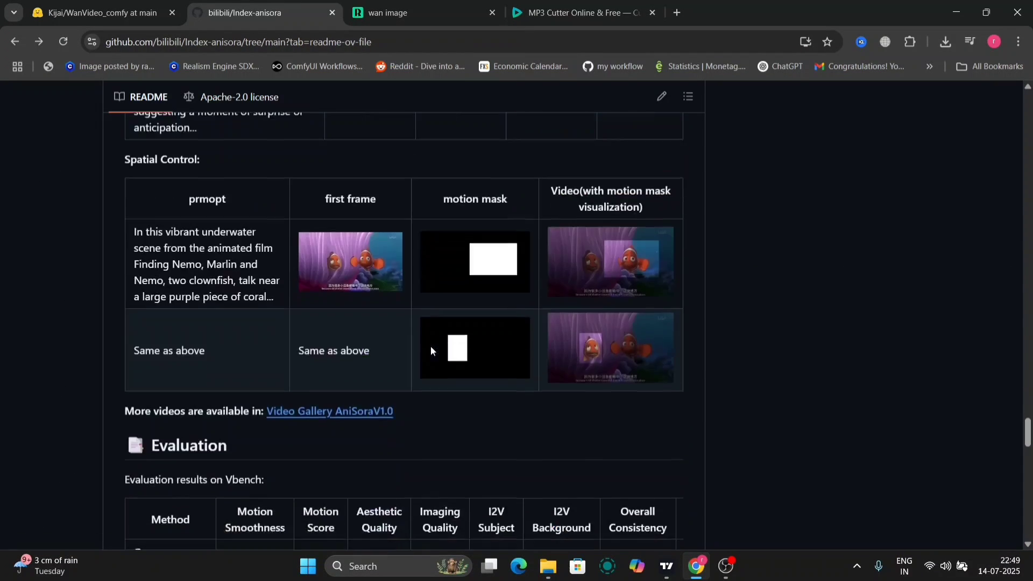
{"action": "scroll", "coordinate": [377, 428], "scroll_direction": "down", "scroll_amount": 4}
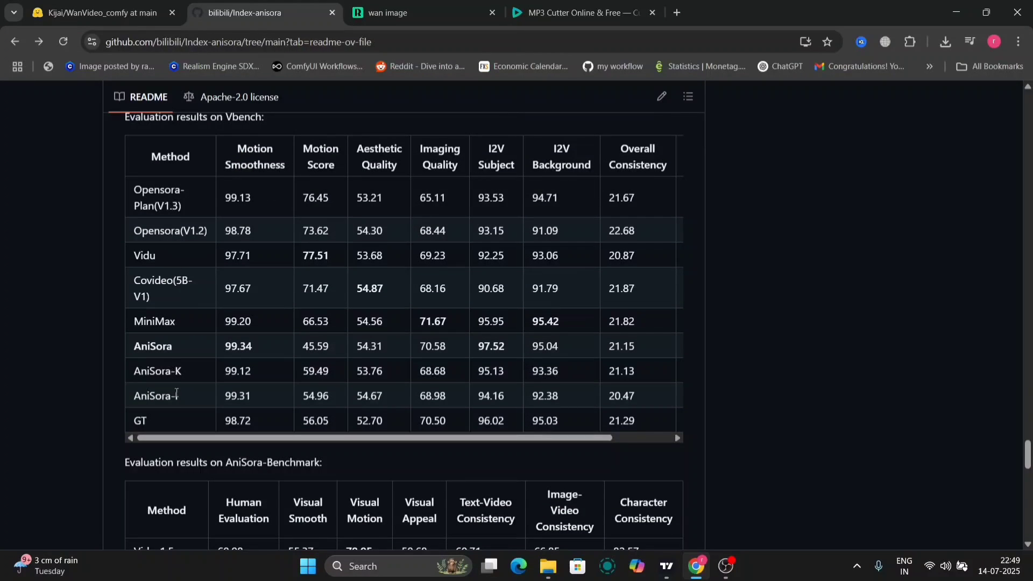
{"action": "scroll", "coordinate": [264, 358], "scroll_direction": "down", "scroll_amount": 1}
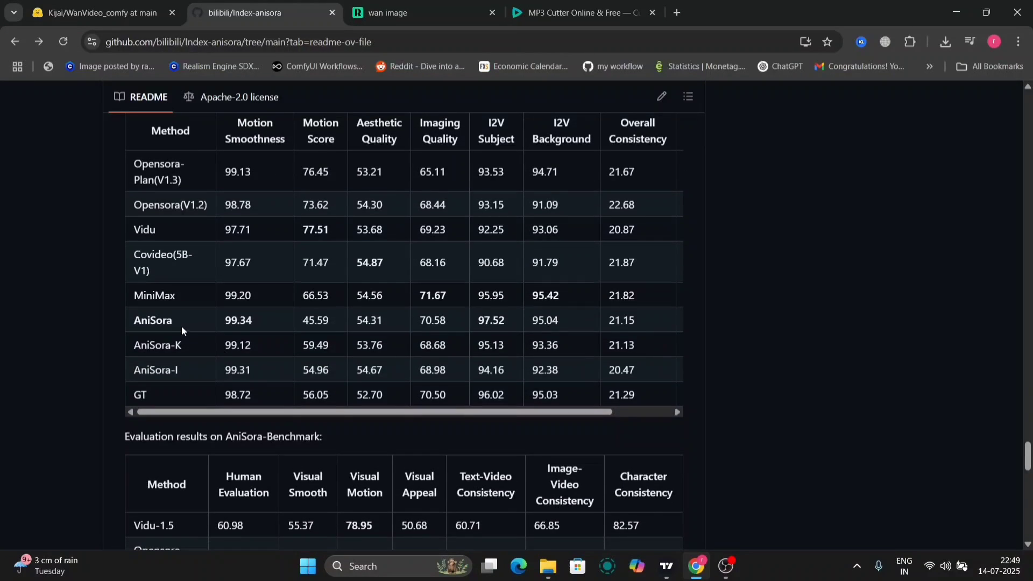
Highlight AniSora's benchmark scores: Visual Smooth 86.98 versus Wan-2.1's 81.70, and Text-Video Consistency 90.98
{"action": "left_click_drag", "start_coordinate": [179, 325], "coordinate": [129, 333]}
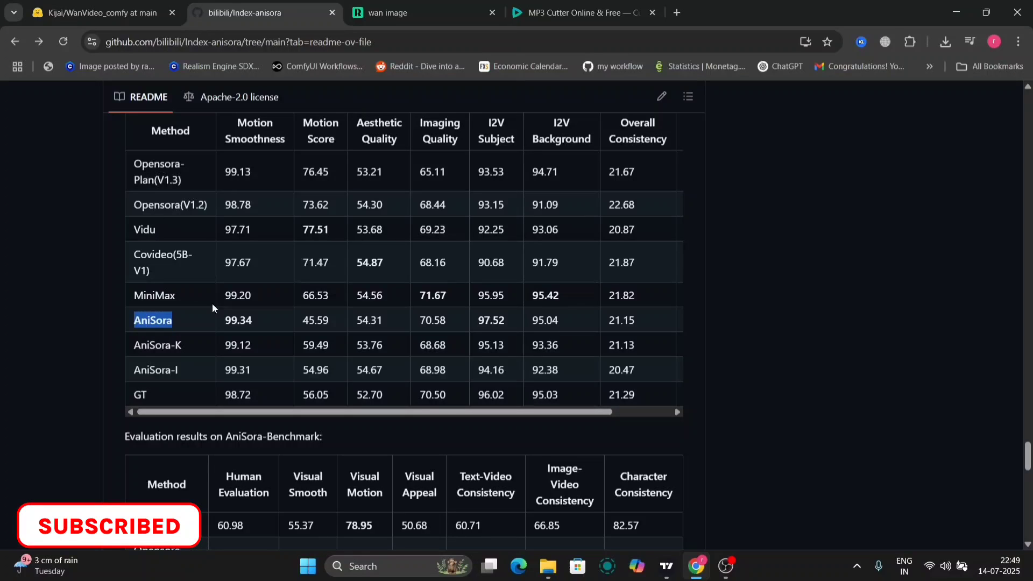
{"action": "scroll", "coordinate": [277, 426], "scroll_direction": "down", "scroll_amount": 4}
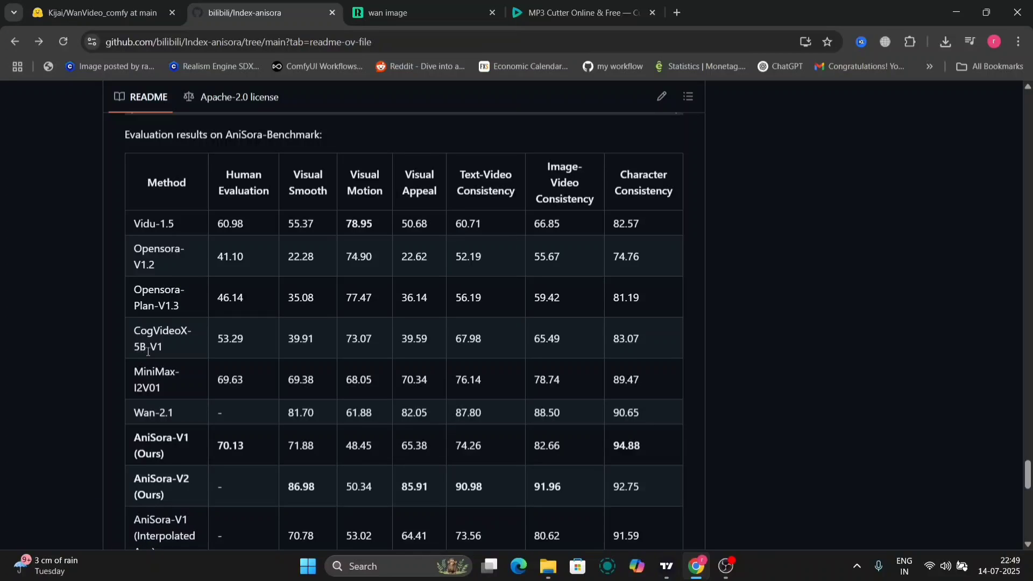
{"action": "scroll", "coordinate": [146, 373], "scroll_direction": "down", "scroll_amount": 2}
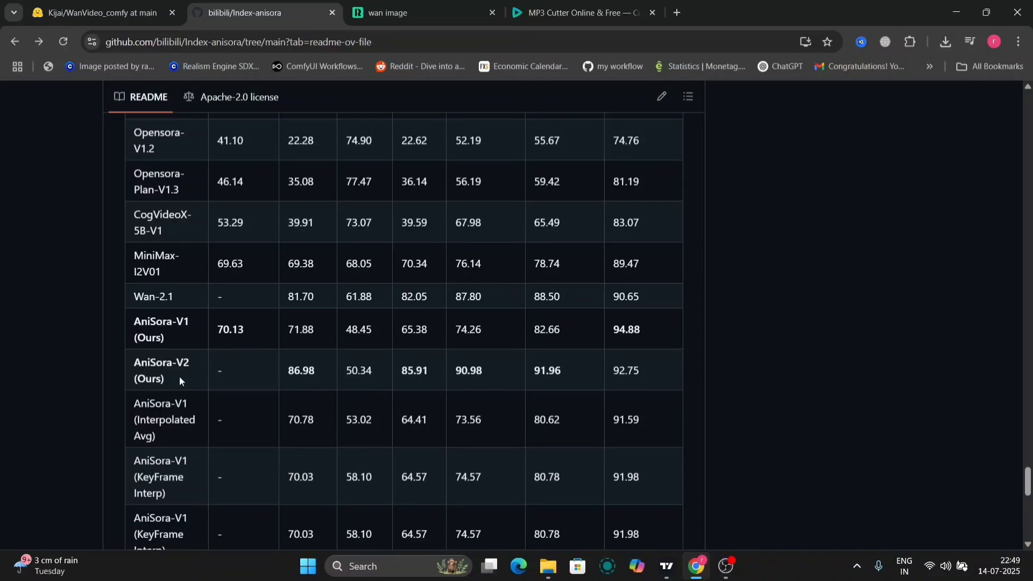
{"action": "scroll", "coordinate": [341, 370], "scroll_direction": "up", "scroll_amount": 1}
{"action": "scroll", "coordinate": [341, 371], "scroll_direction": "up", "scroll_amount": 1}
{"action": "scroll", "coordinate": [341, 376], "scroll_direction": "down", "scroll_amount": 1}
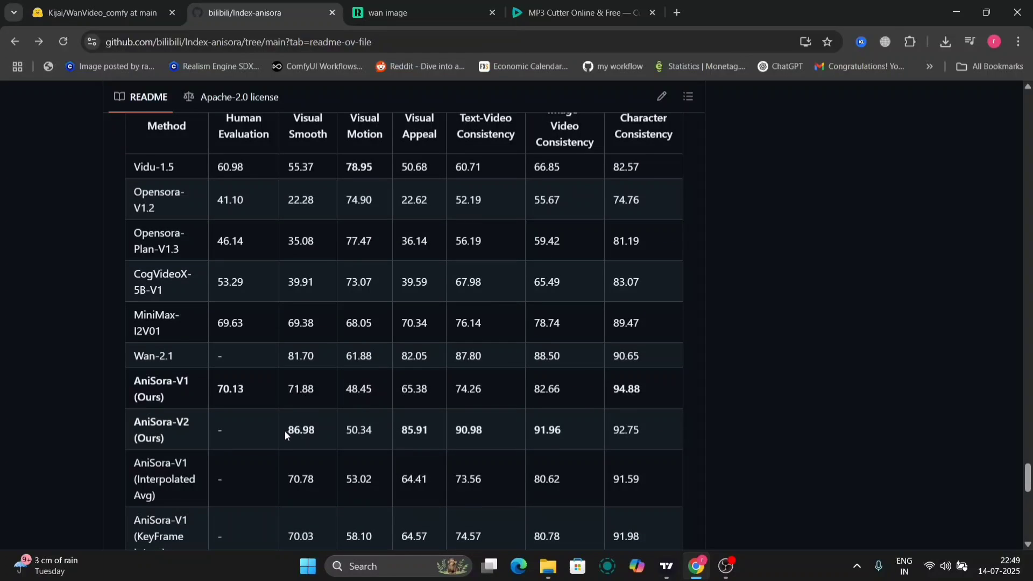
{"action": "left_click_drag", "start_coordinate": [286, 430], "coordinate": [329, 430]}
{"action": "left_click_drag", "start_coordinate": [316, 356], "coordinate": [285, 361]}
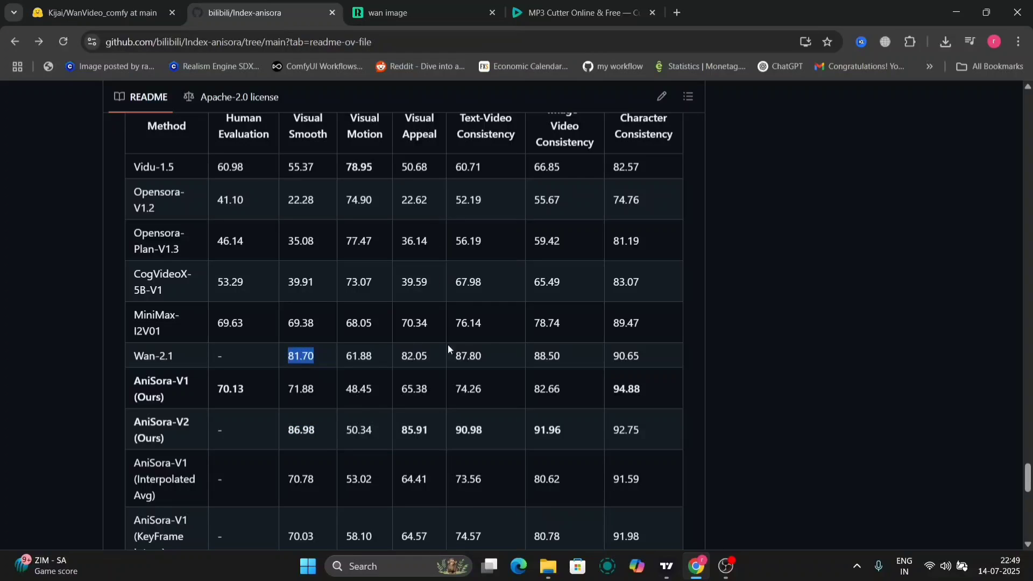
{"action": "left_click_drag", "start_coordinate": [454, 432], "coordinate": [487, 431]}
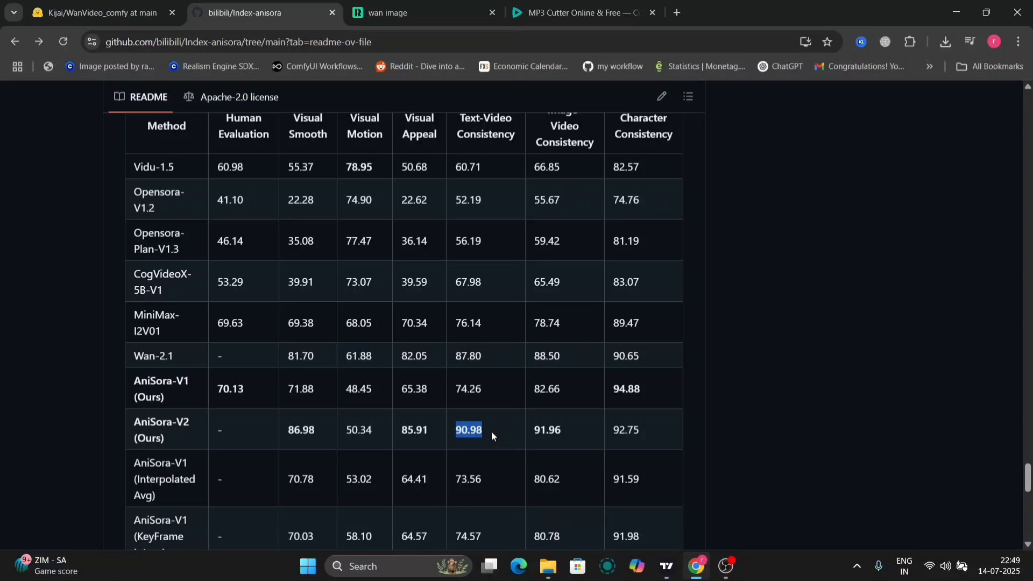
{"action": "scroll", "coordinate": [567, 295], "scroll_direction": "up", "scroll_amount": 1}
Return to the WanVideo_comfy files page, then bring up File Explorer on the Downloads folder
{"action": "left_click", "coordinate": [105, 12]}
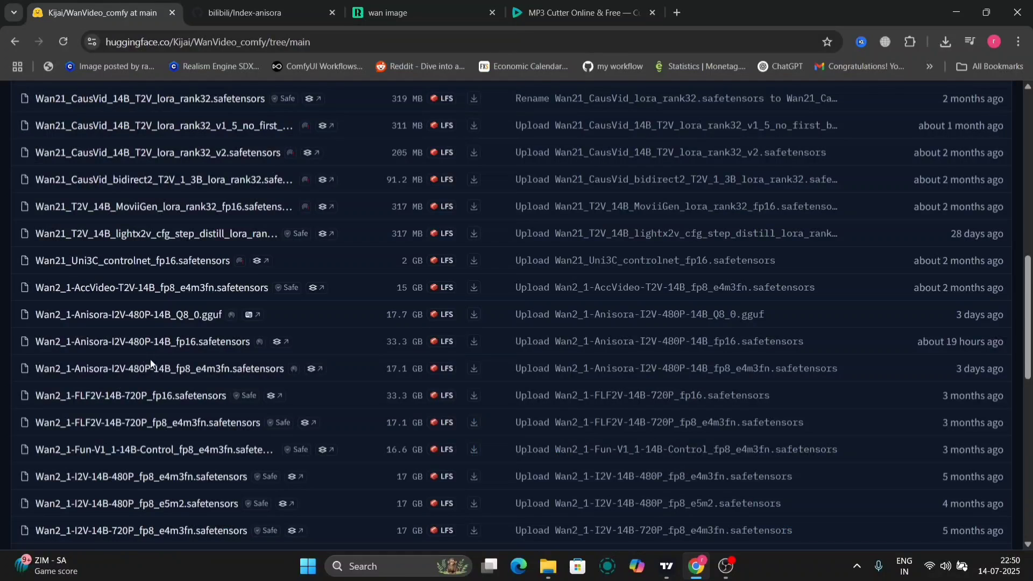
{"action": "left_click", "coordinate": [548, 566]}
{"action": "left_click", "coordinate": [49, 215]}
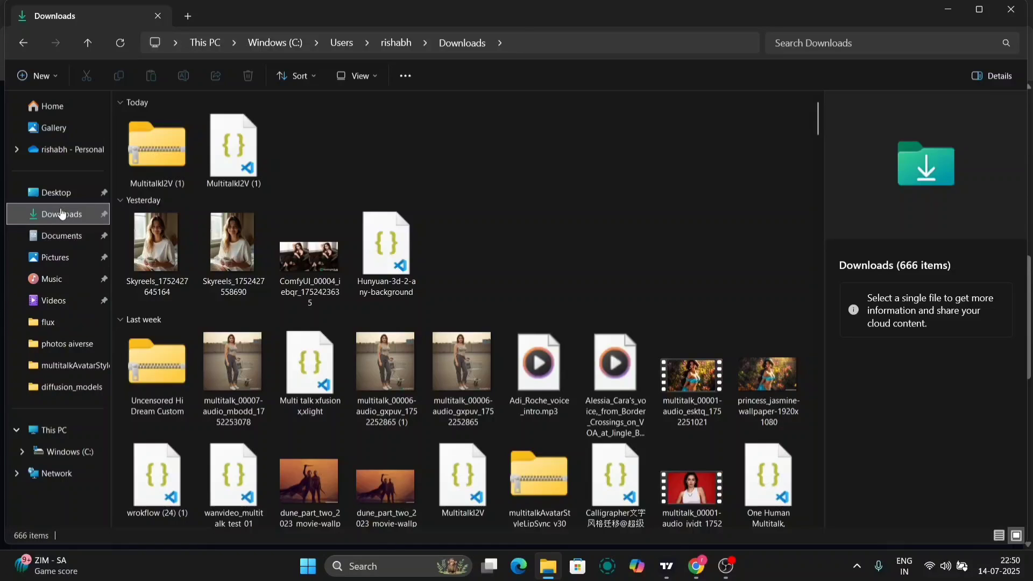
Navigate from the C: drive through ComfyUI_windows_portable, ComfyUI and models into diffusion_models
{"action": "left_click", "coordinate": [73, 450]}
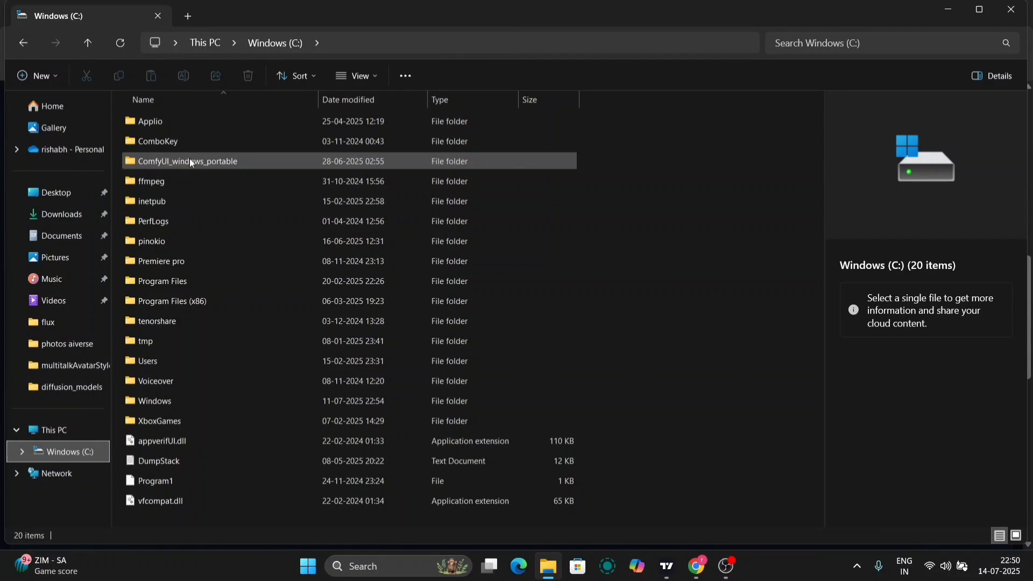
{"action": "double_click", "coordinate": [190, 159]}
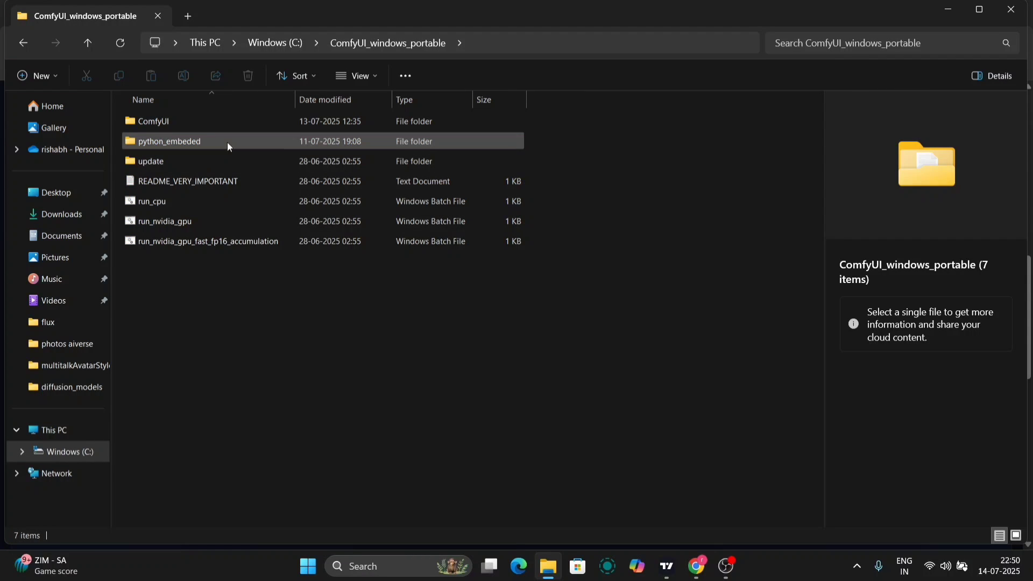
{"action": "double_click", "coordinate": [203, 120]}
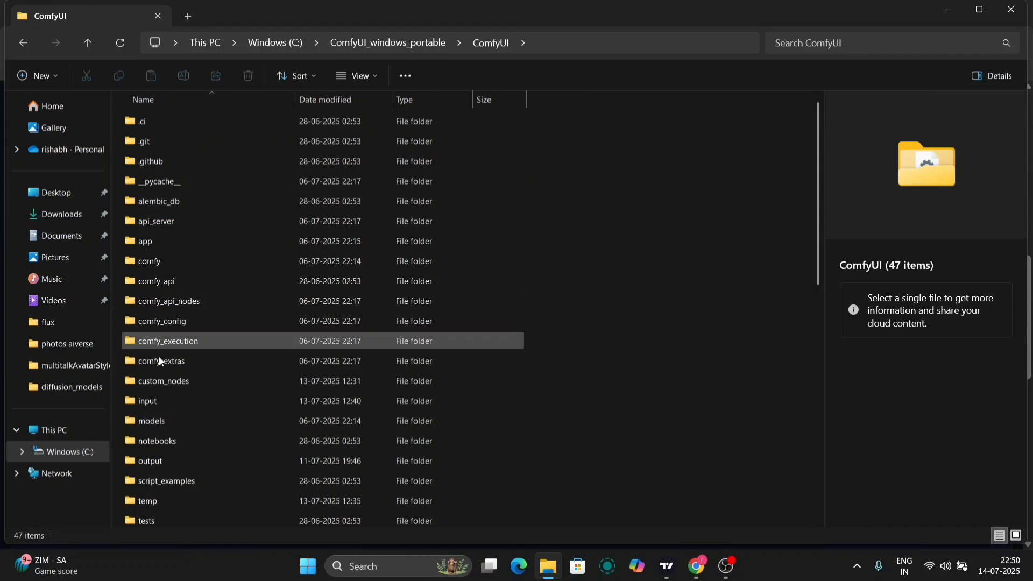
{"action": "double_click", "coordinate": [163, 422]}
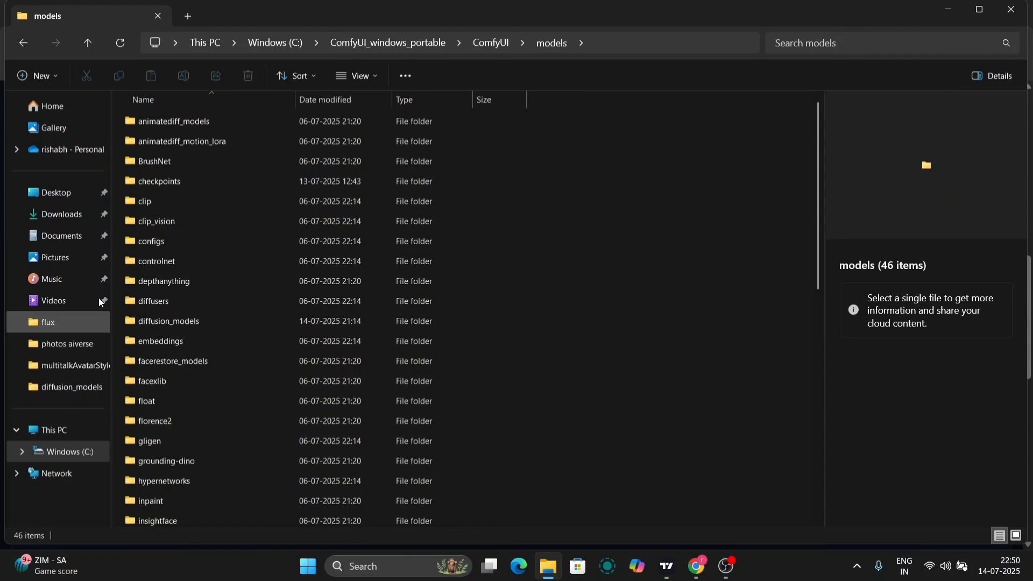
{"action": "double_click", "coordinate": [183, 323]}
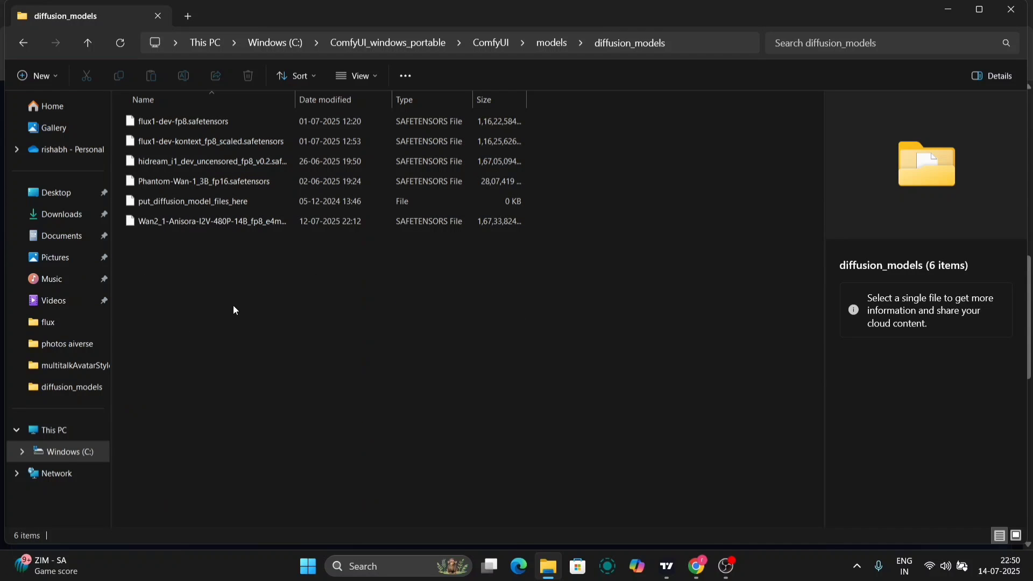